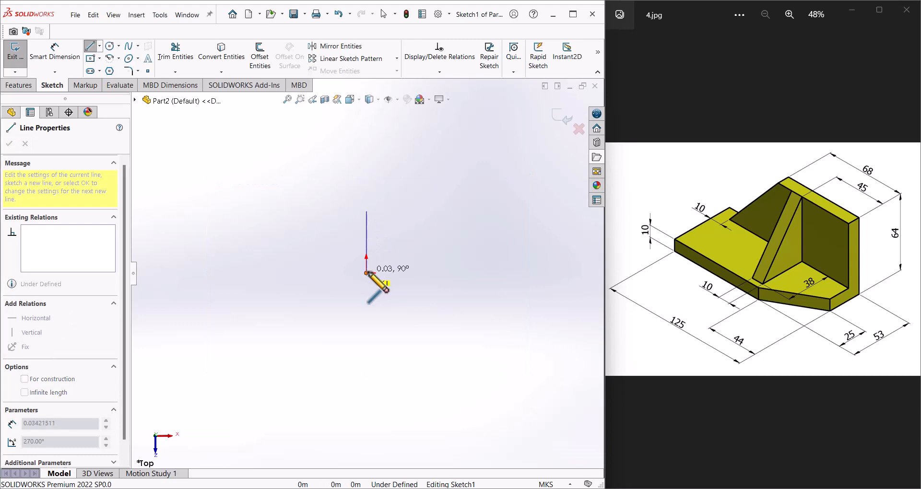
- Complete the closed base outline from the vertical line at the origin, about 0.09 m long, with one sloped corner
click(367, 273)
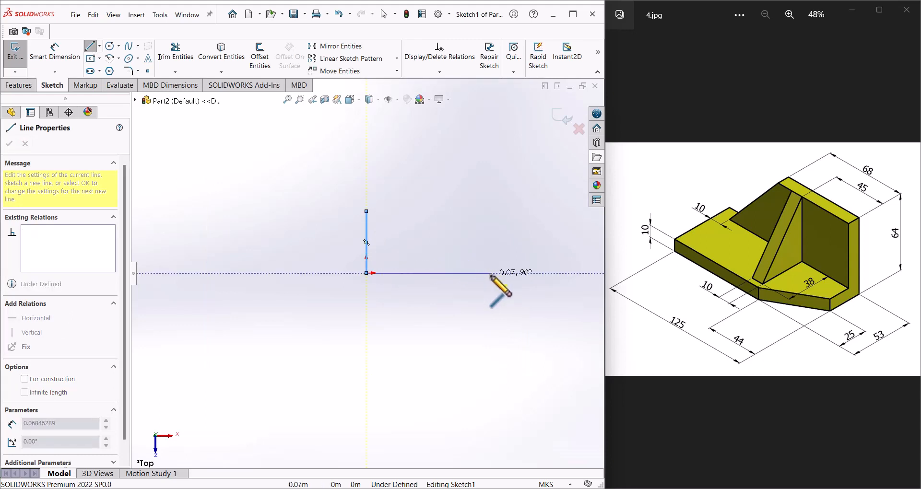
click(491, 273)
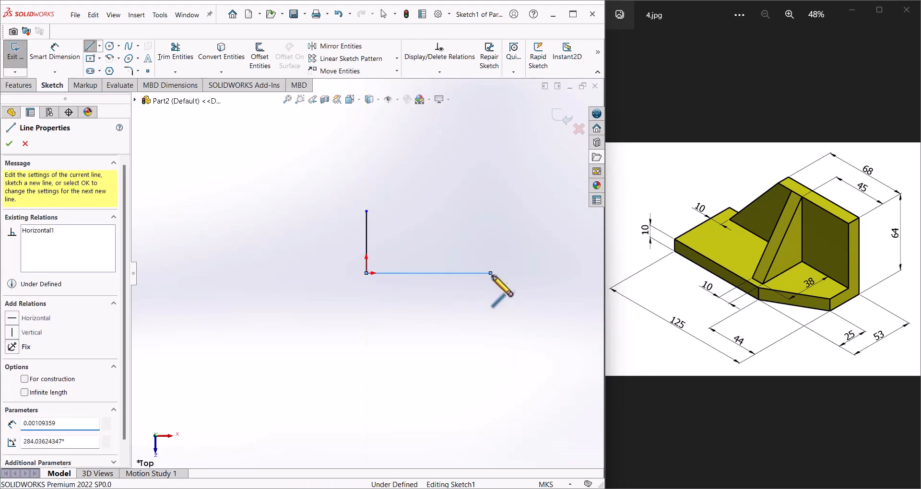
click(531, 234)
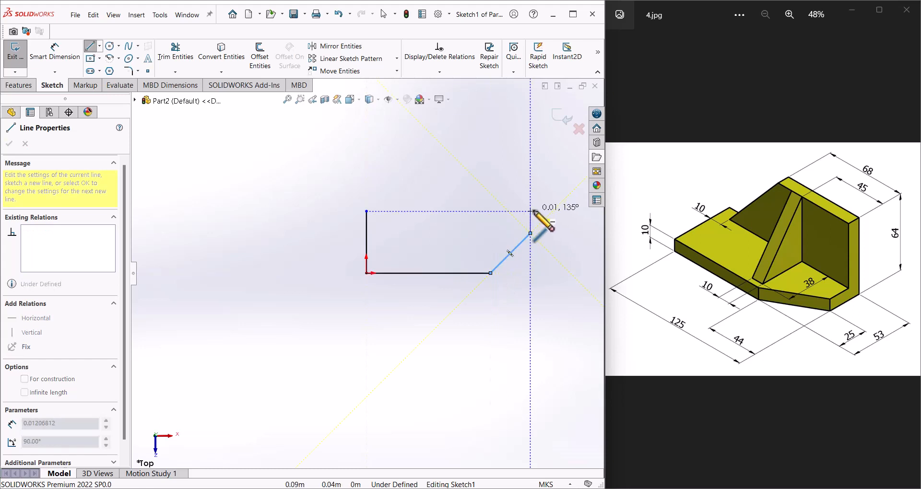
click(530, 211)
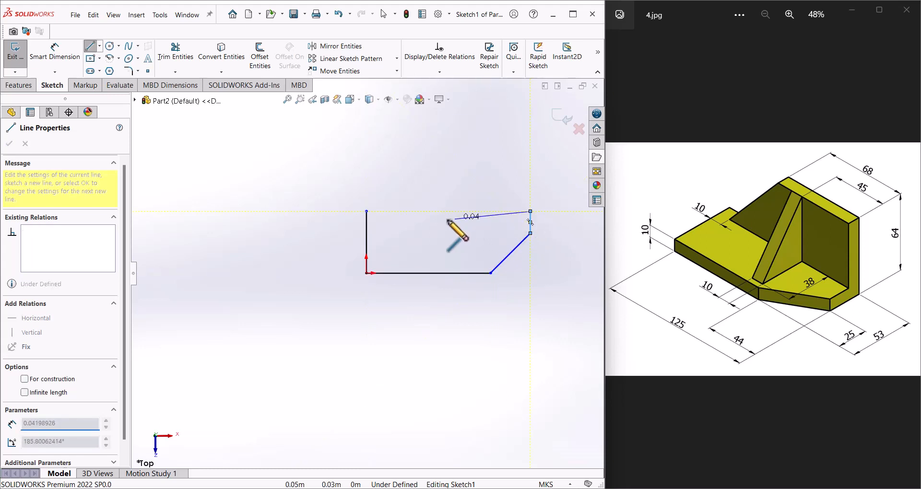
click(367, 211)
right_click(368, 212)
click(384, 214)
- Dimension the base outline's upper horizontal edge to 125 m
click(55, 53)
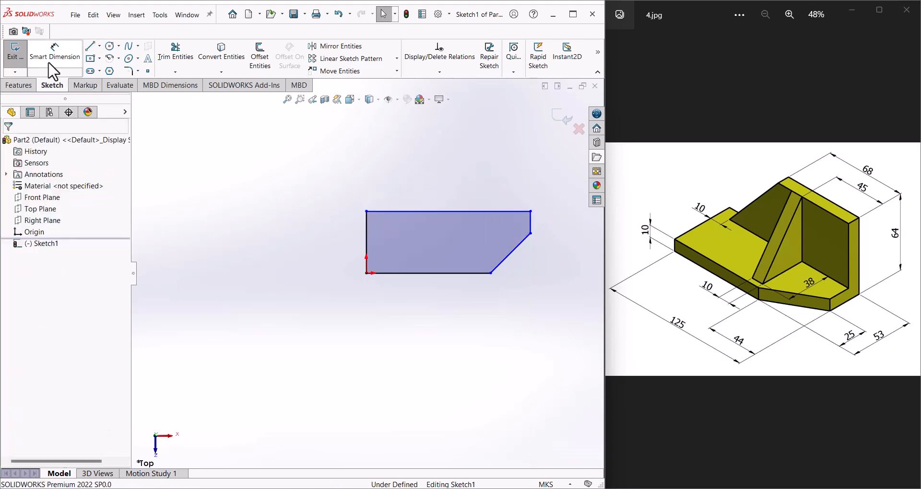
click(437, 211)
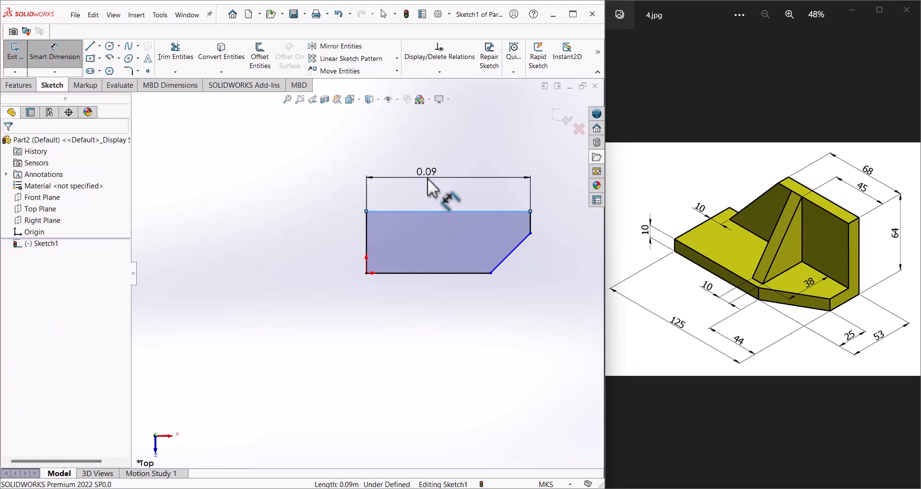
click(434, 187)
text(125)
key(Return)
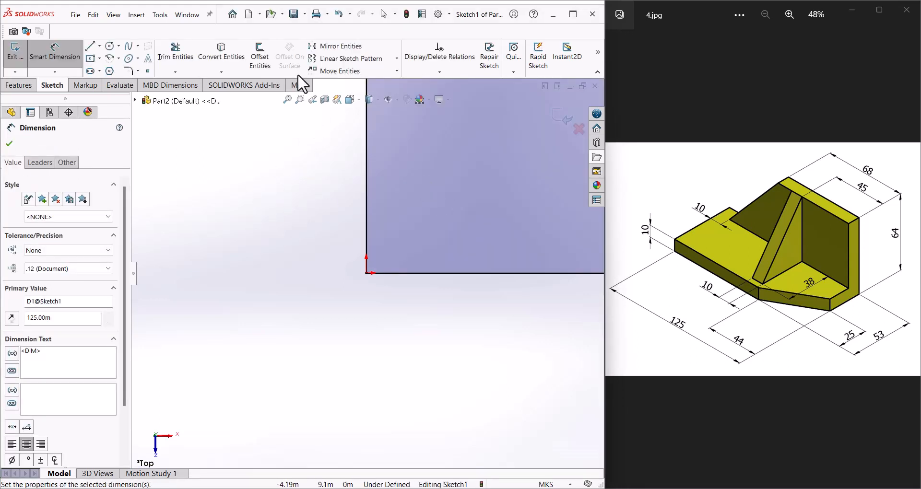
- Dimension the distance between the outline's upper and lower horizontal edges to 53 m
click(288, 101)
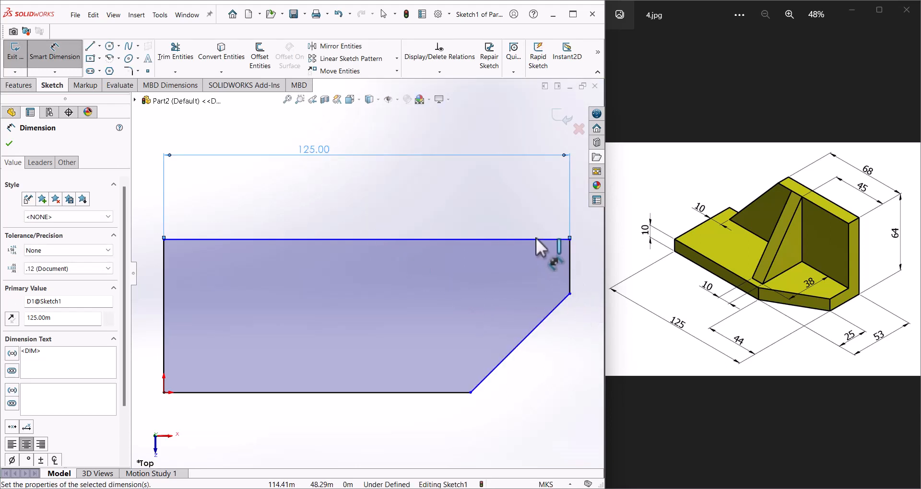
click(528, 254)
click(417, 392)
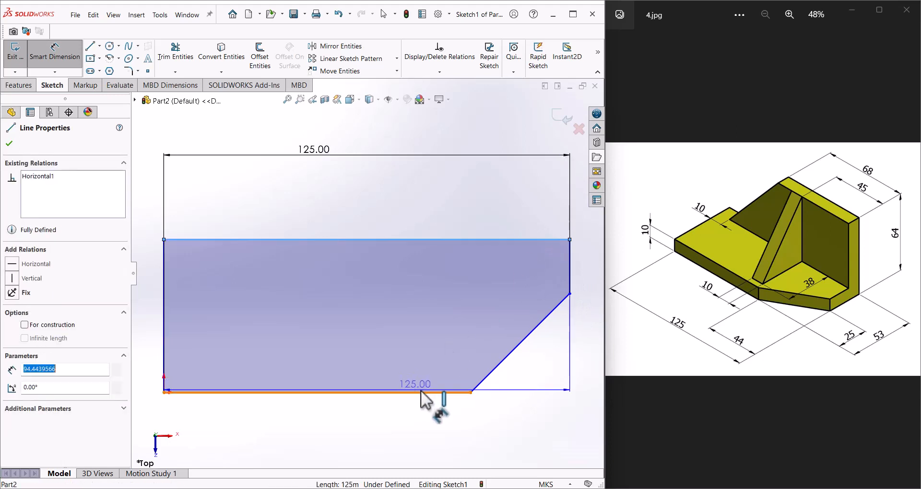
click(585, 310)
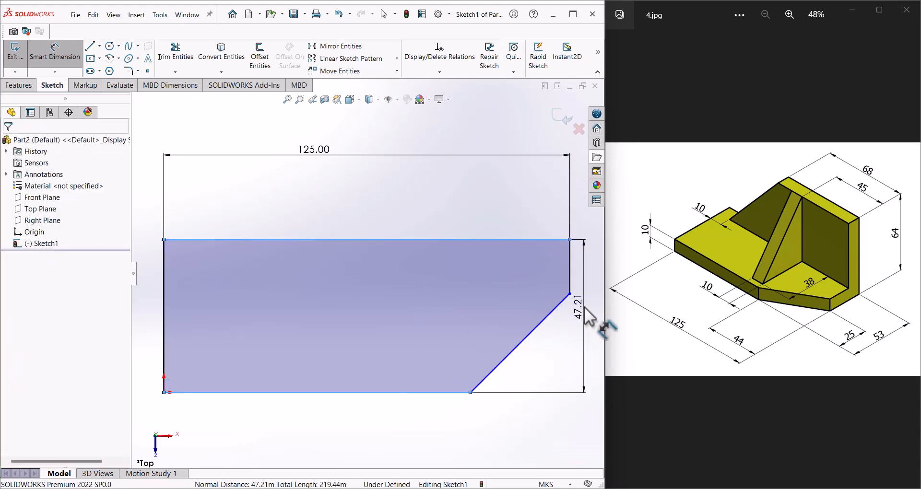
text(53)
key(Return)
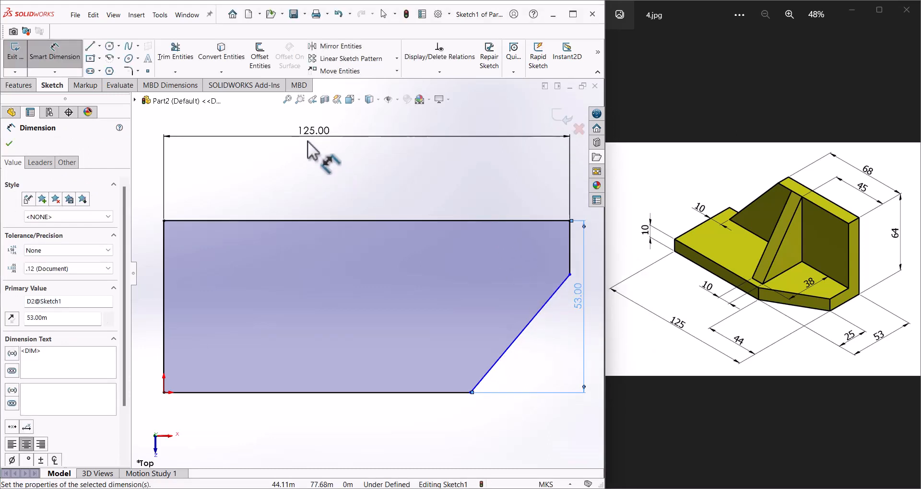
- Dimension the vertical distance from the lower edge to the sloped line's upper endpoint as 25 m
click(570, 275)
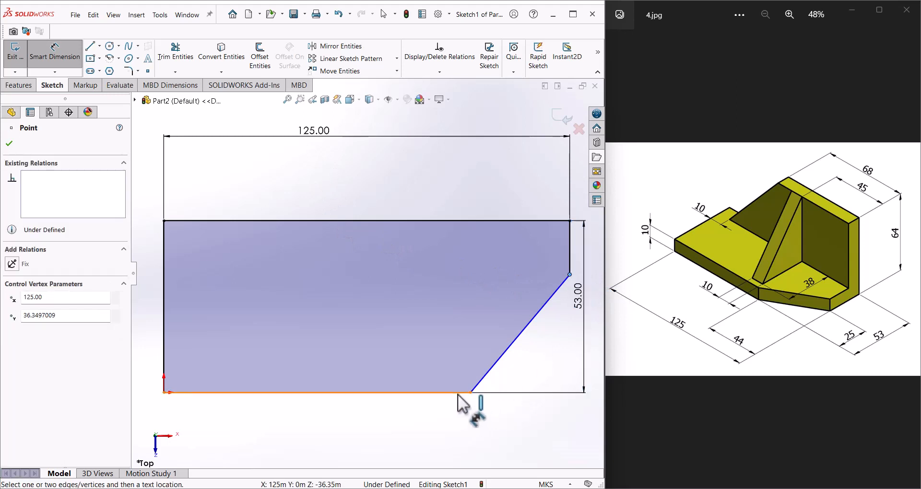
click(484, 382)
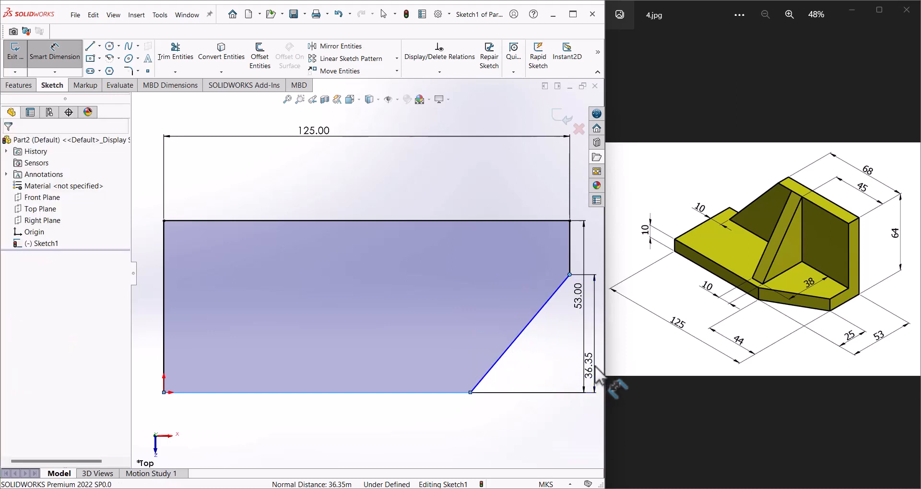
click(594, 366)
text(25)
key(Return)
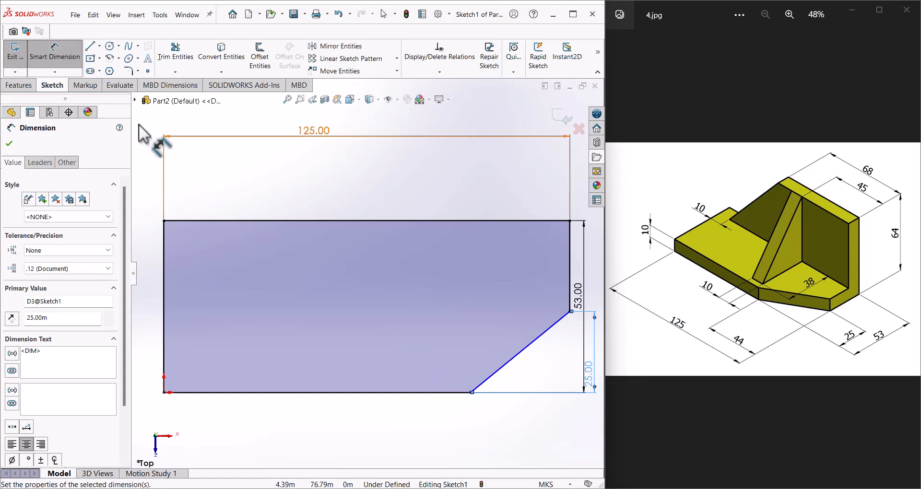
click(9, 144)
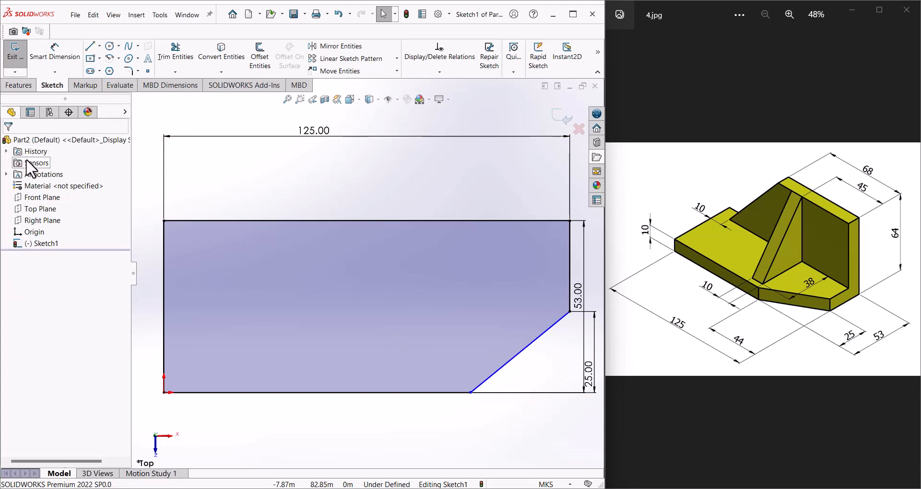
- Dimension the horizontal distance from the sloped line's lower endpoint to the outline's short vertical edge as 44 m
click(54, 54)
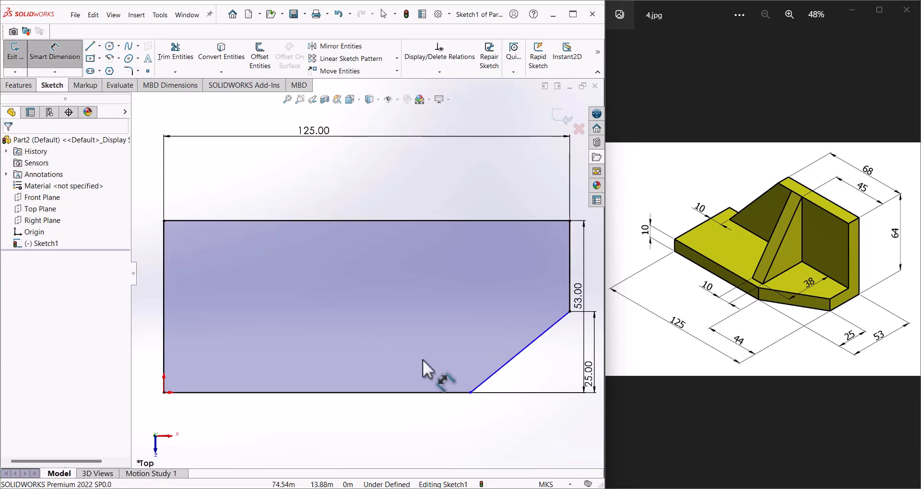
click(470, 392)
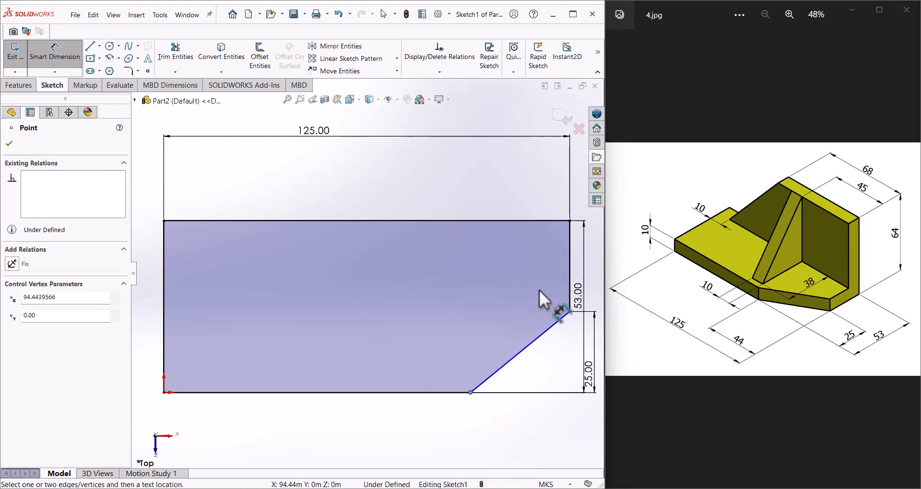
click(570, 294)
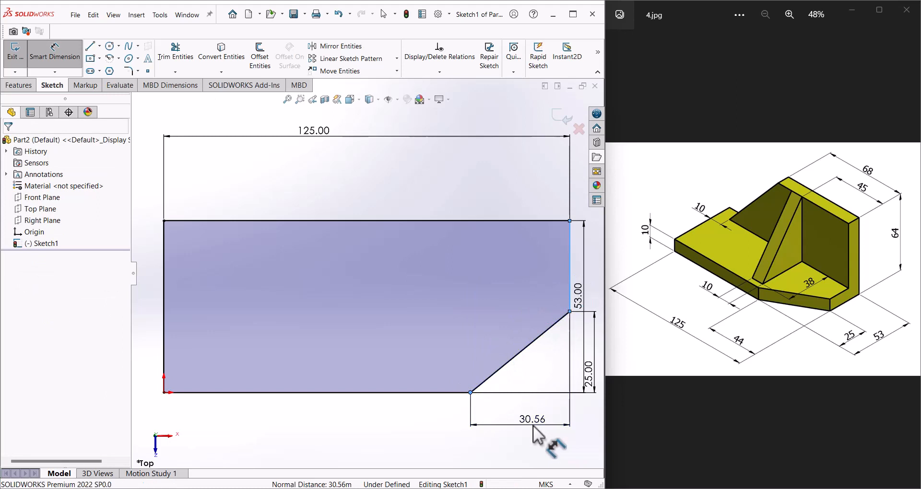
click(534, 430)
text(44)
key(Return)
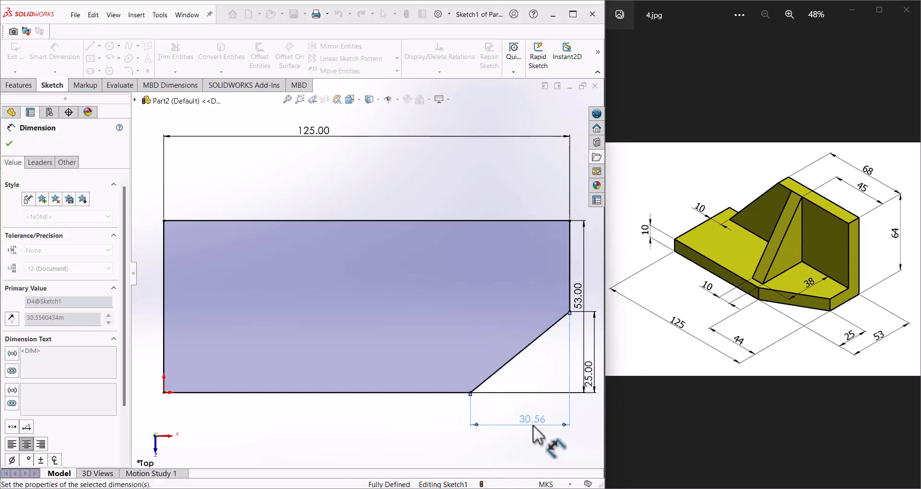
click(9, 144)
- Extrude the base profile as a boss with a blind depth of 10 m
click(19, 85)
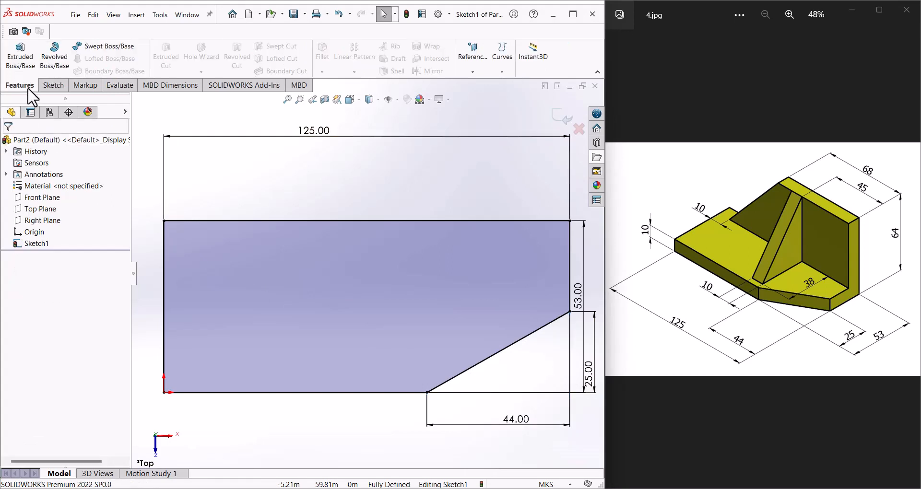
click(25, 59)
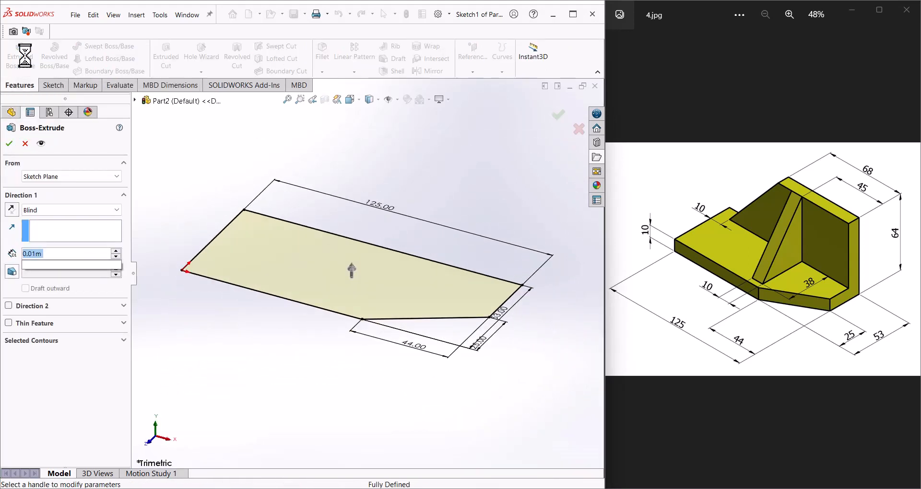
text(10)
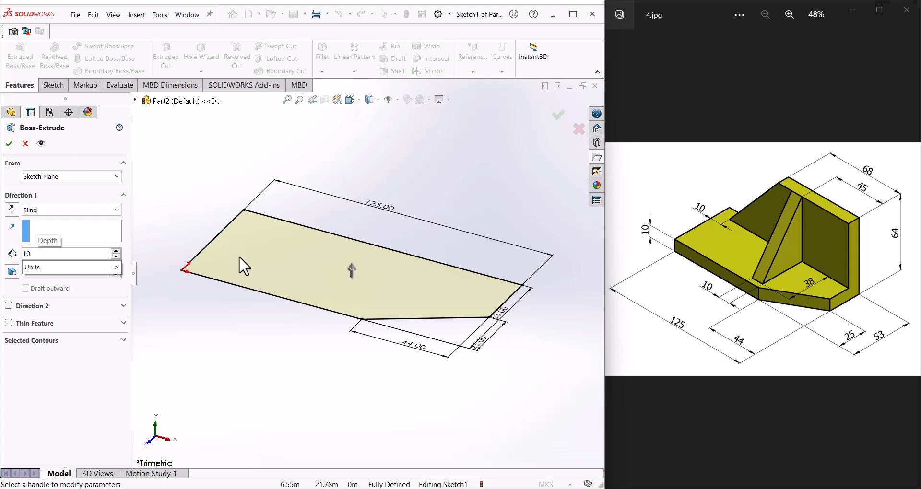
key(Return)
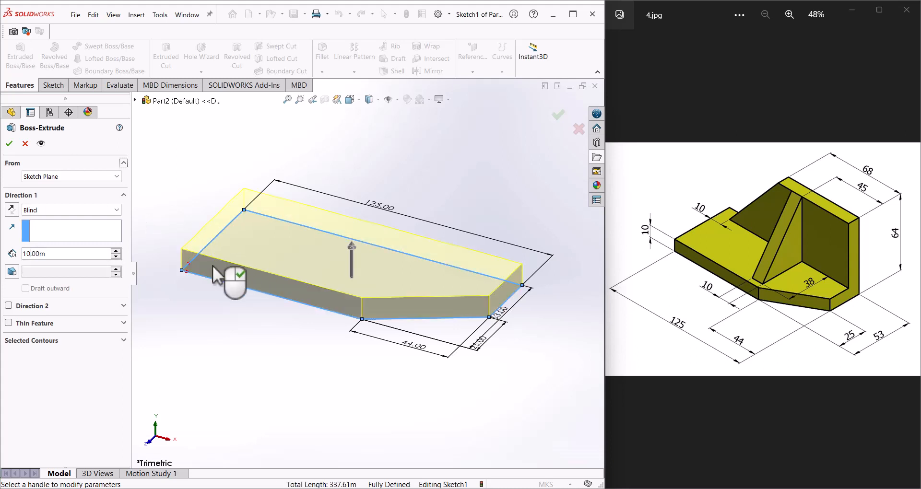
click(8, 144)
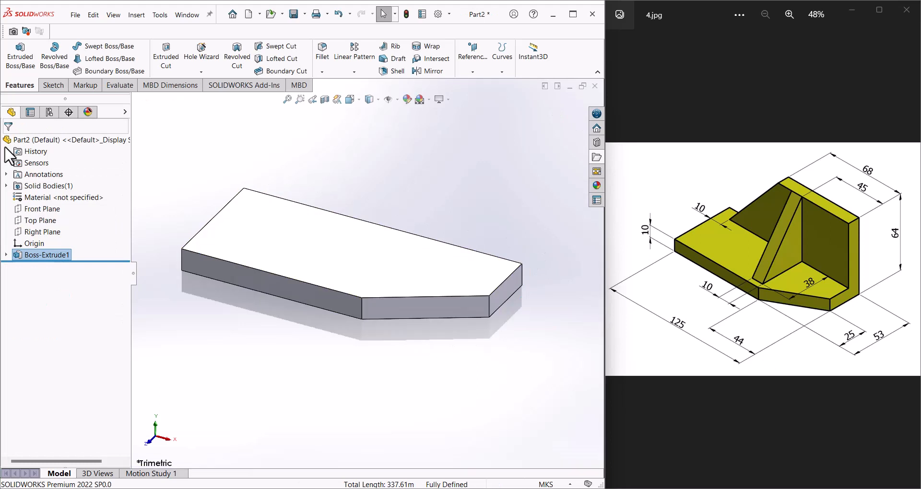
- Start a new sketch on the plate's full-length rear side face
middle_drag(514, 220, 422, 255)
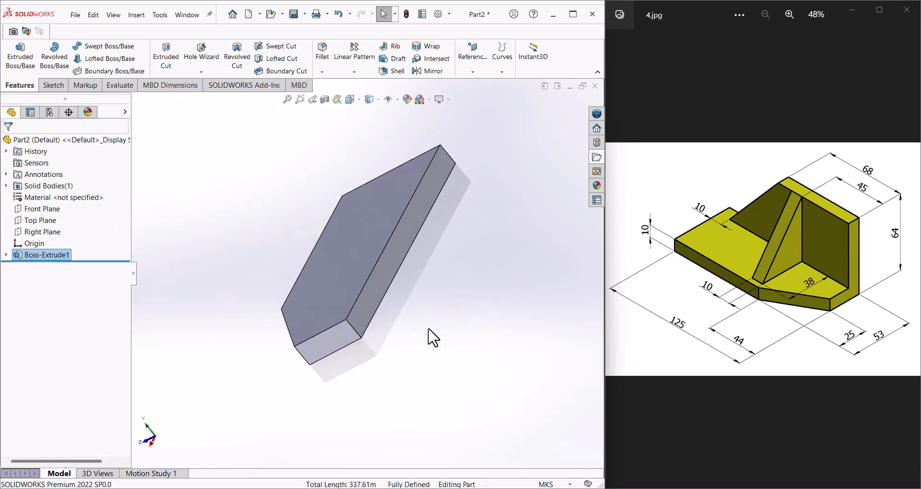
click(359, 312)
click(398, 282)
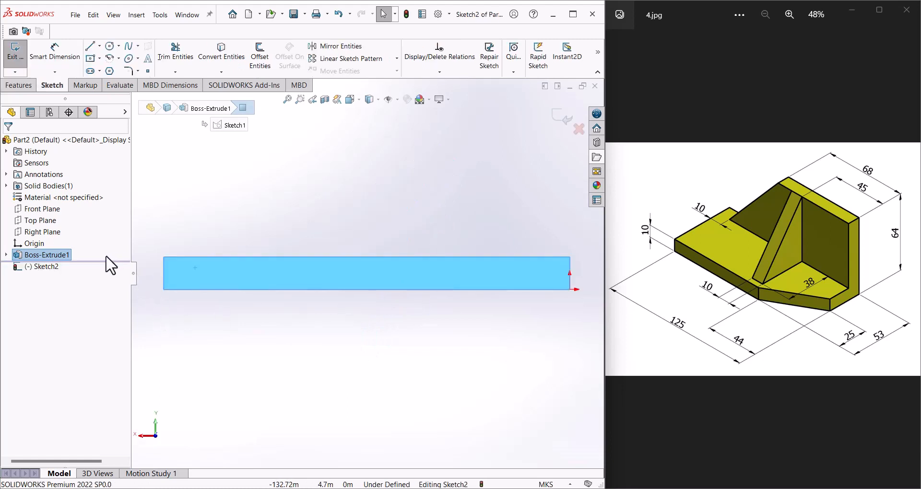
- Sketch a closed four-sided profile above the plate's top edge, with a base about 114 m, a top about 58 m and one sloping side
key(l)
click(164, 258)
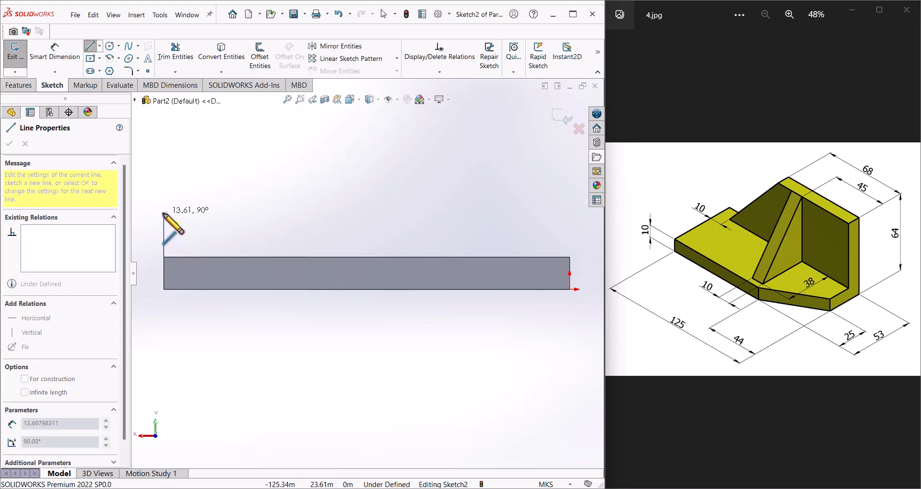
click(163, 172)
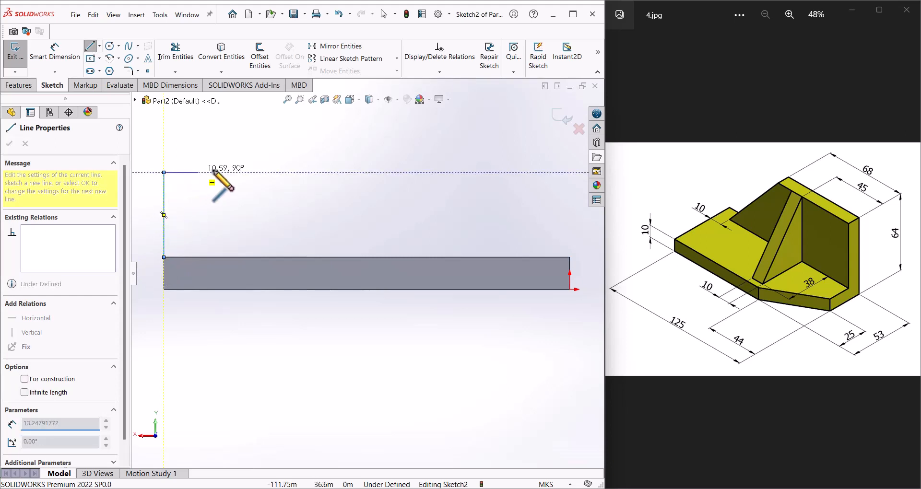
click(370, 183)
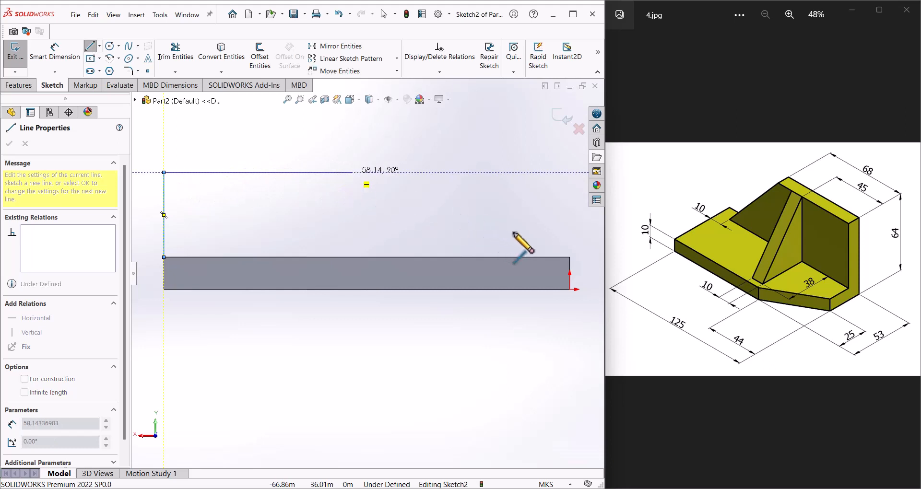
click(535, 258)
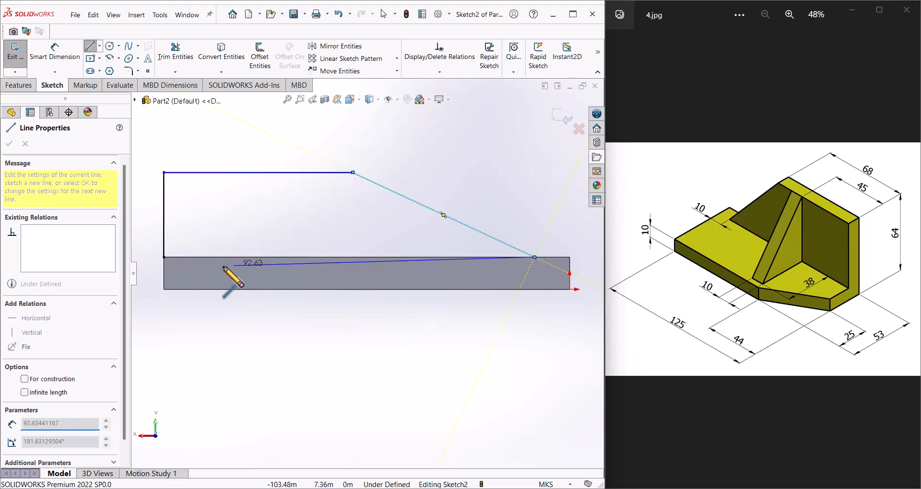
click(165, 258)
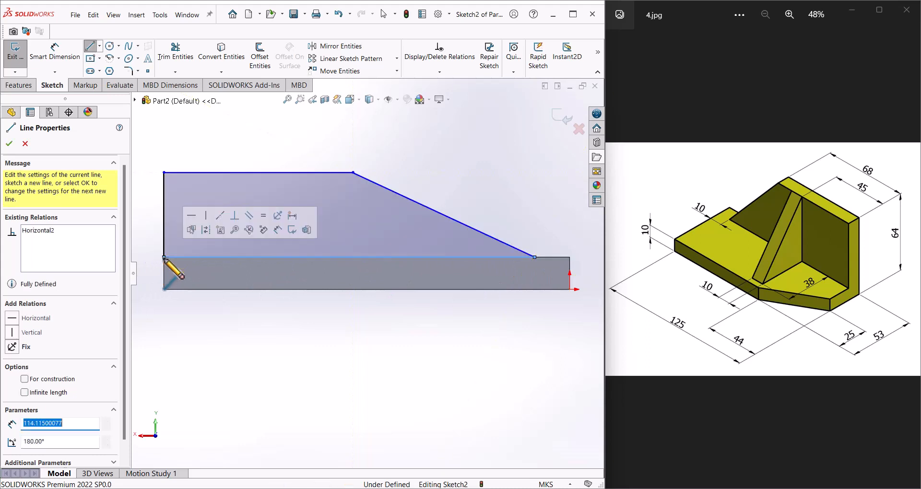
right_click(165, 259)
click(175, 265)
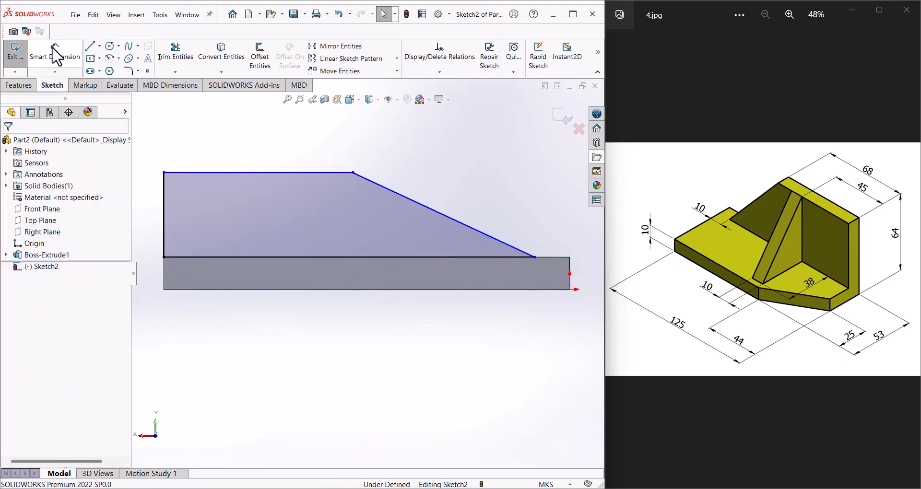
- Dimension the horizontal gap between the sloping side's lower endpoint and the plate's upper corner above the origin as 10 m
click(54, 52)
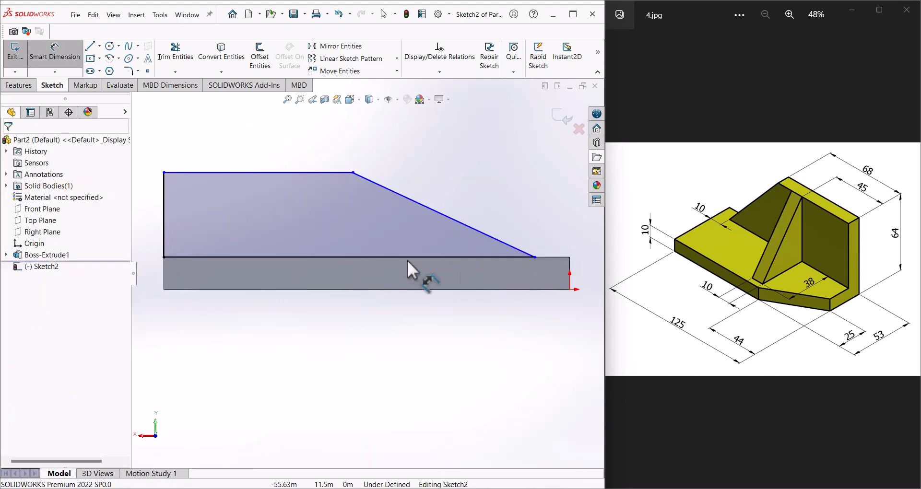
click(570, 258)
click(535, 258)
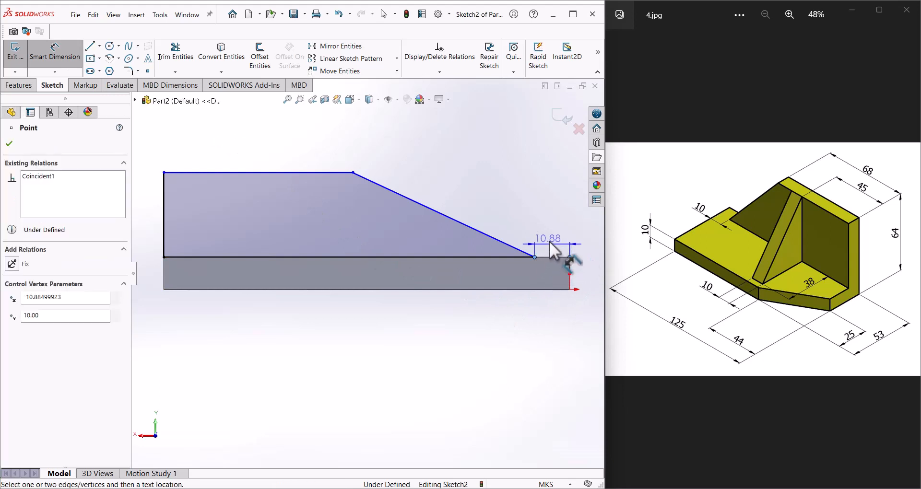
click(556, 247)
text(10)
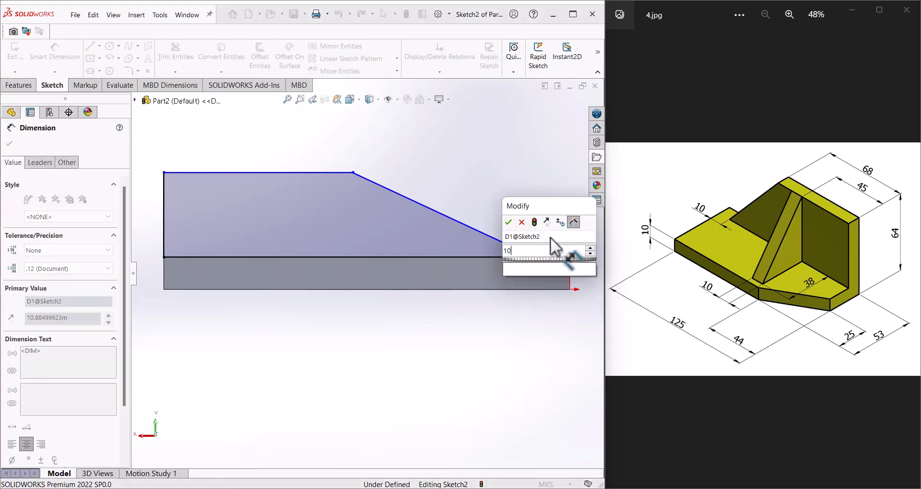
key(Return)
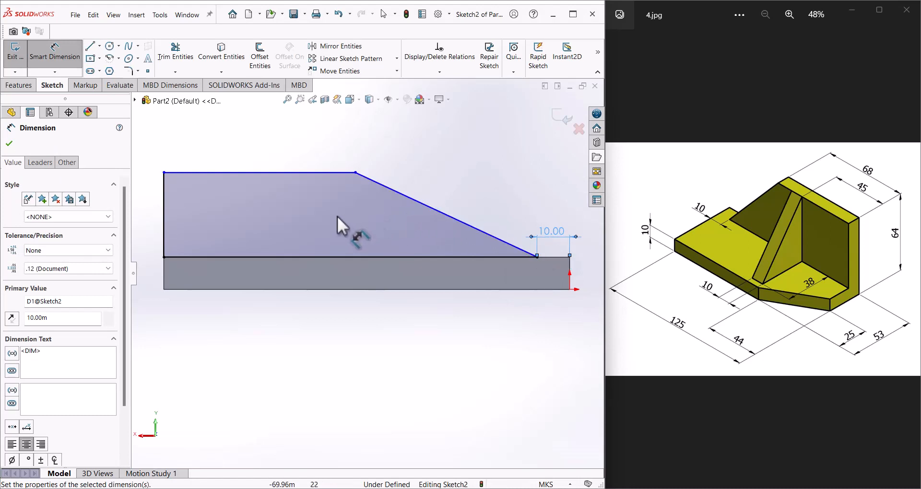
- Dimension the wall profile's top horizontal line as 68 m
click(249, 173)
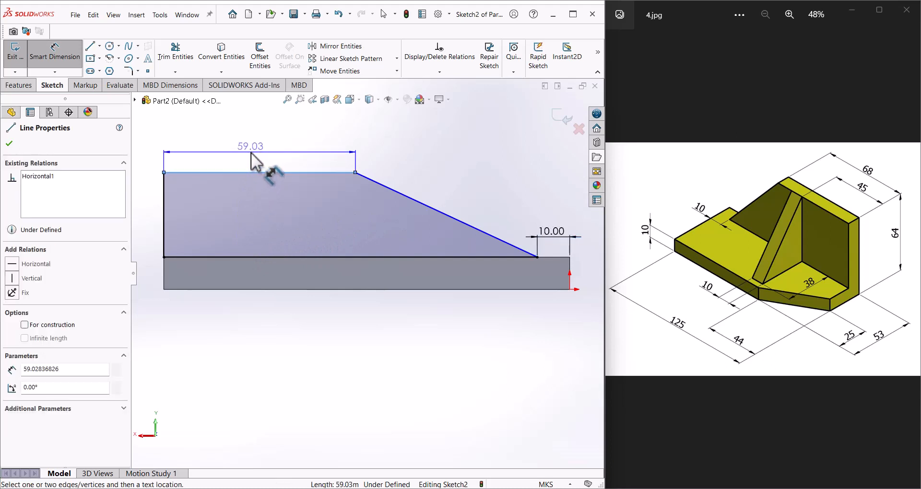
click(252, 152)
text(68.00m)
key(Return)
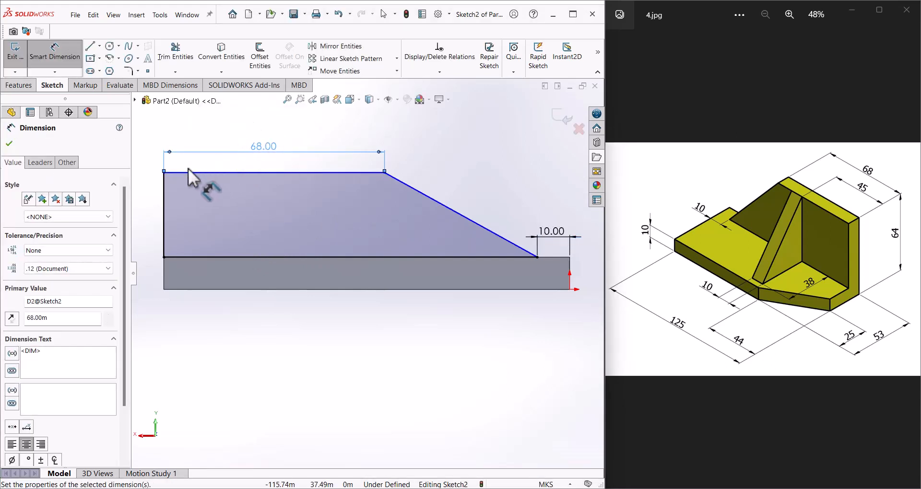
- Dimension the height from the plate's bottom edge to the wall profile's top line as 64 m
click(207, 289)
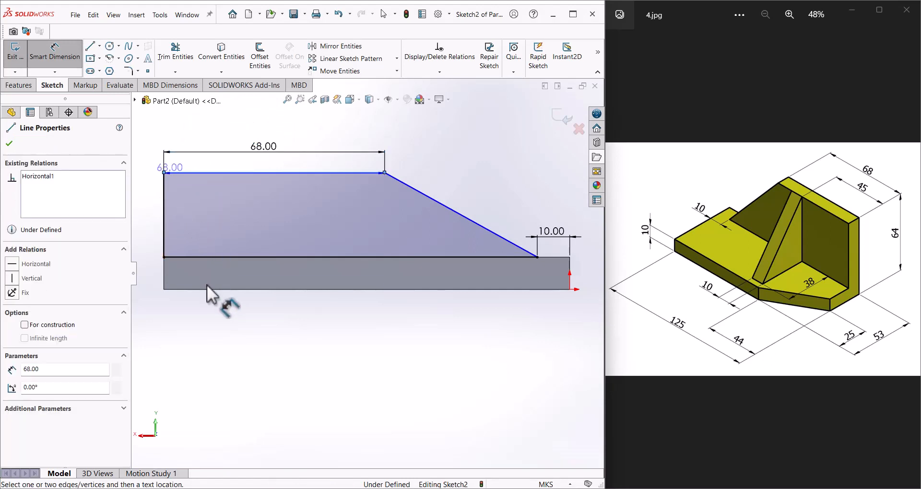
click(207, 289)
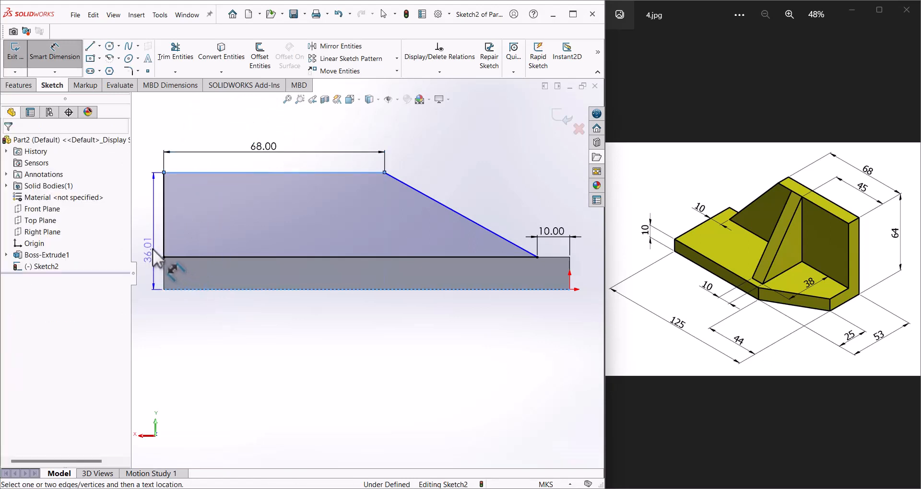
click(153, 249)
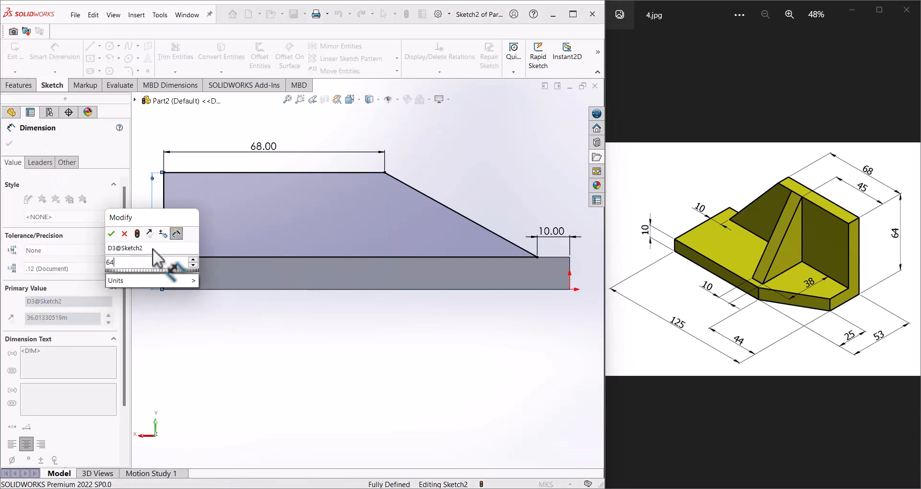
key(Return)
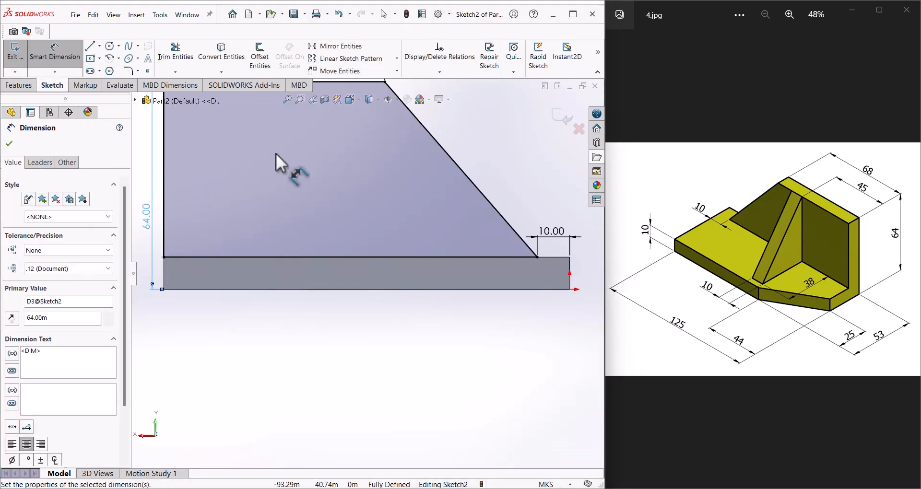
- Extrude the wall profile as a merged boss with a blind depth of 10 m, reversed so it runs over the plate
click(287, 99)
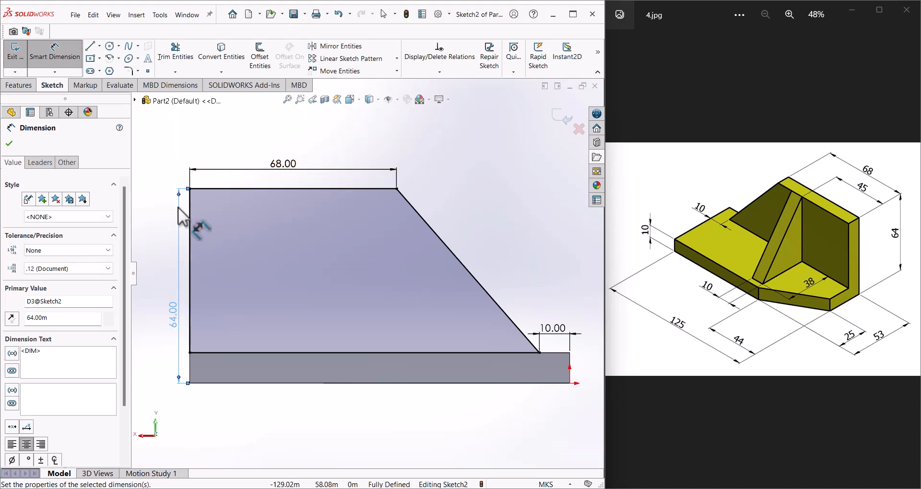
click(18, 85)
click(24, 62)
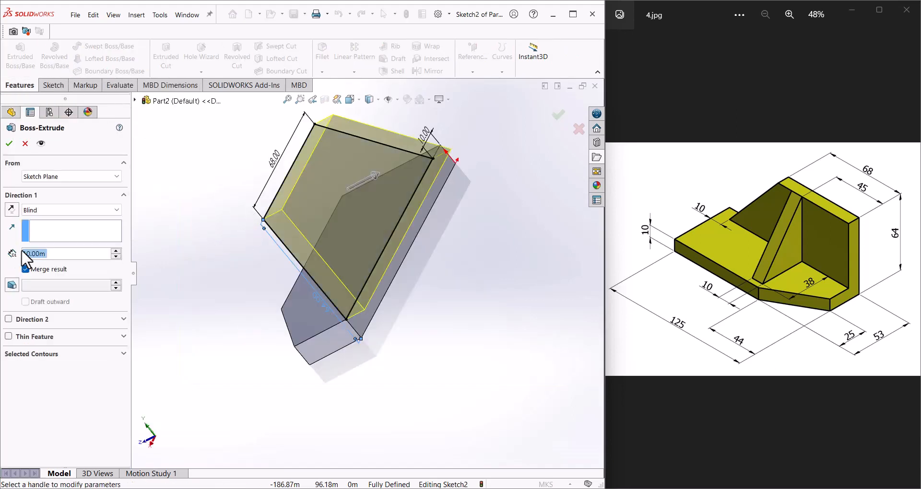
click(11, 210)
middle_drag(139, 294, 194, 261)
scroll(194, 261, down, 4)
click(9, 143)
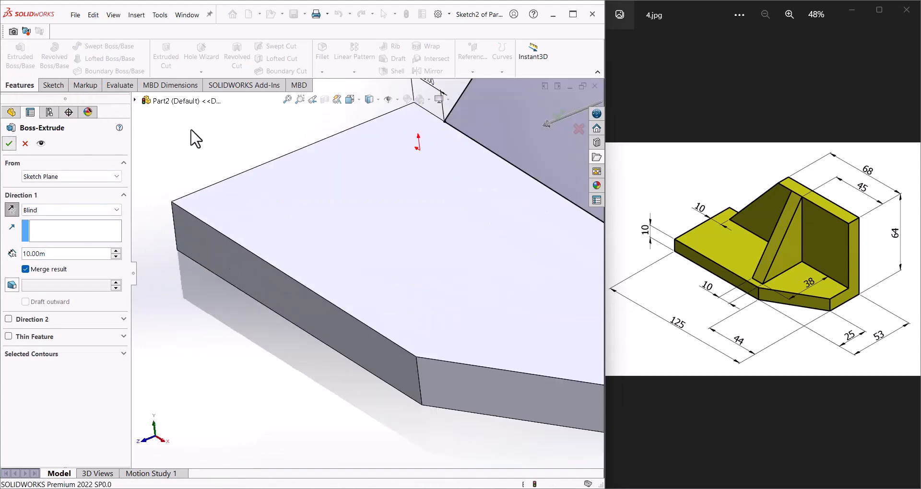
- Create a reference plane offset 45 m from the bracket's L-shaped end face, flipped inward across the part
click(287, 99)
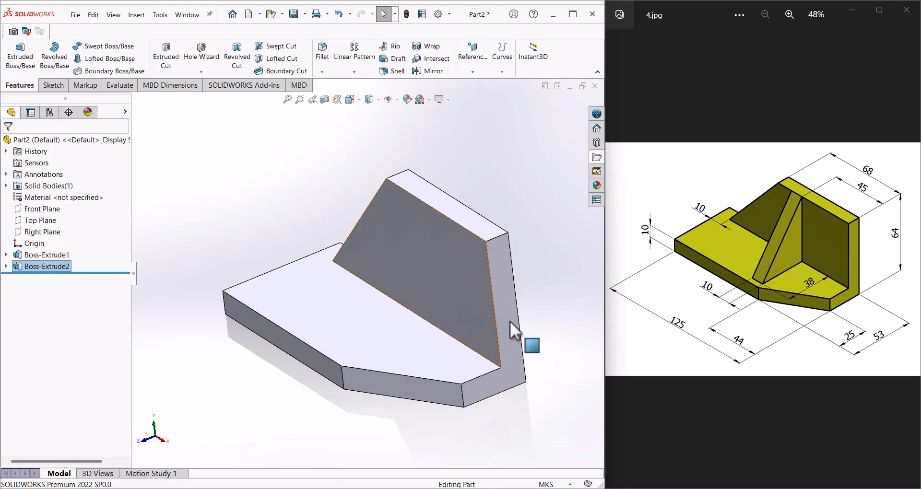
click(502, 380)
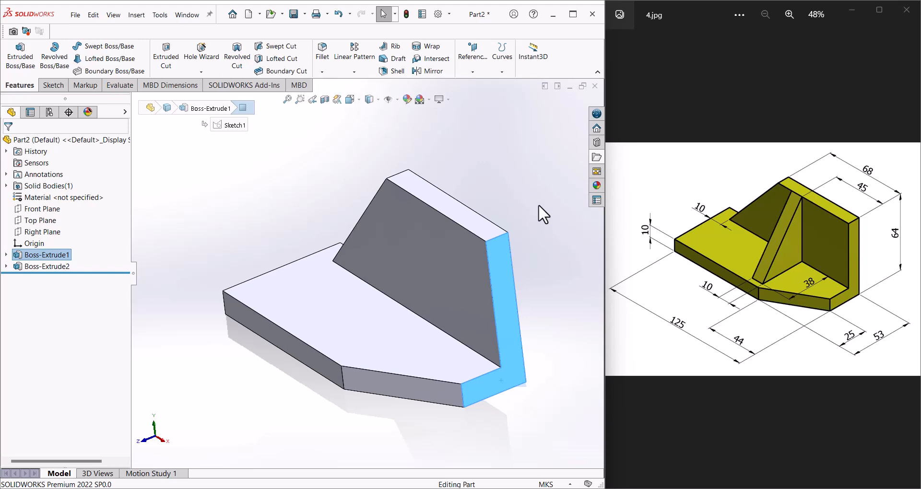
click(472, 72)
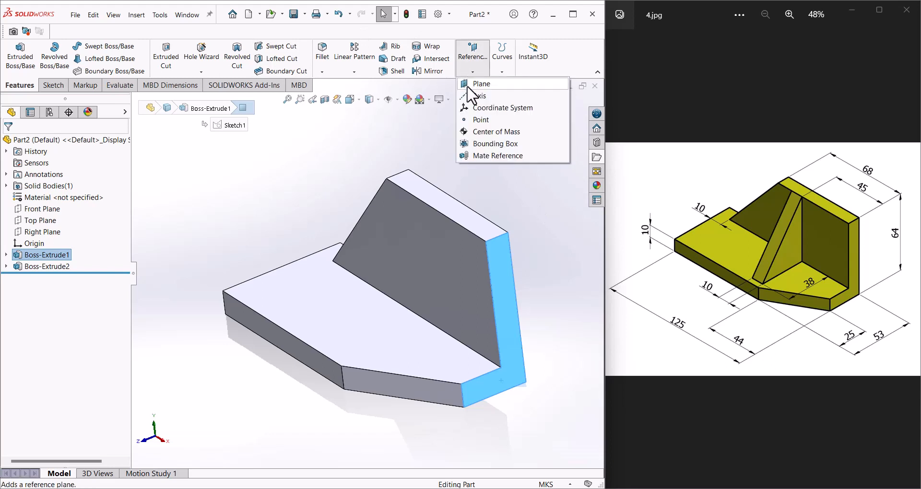
click(467, 86)
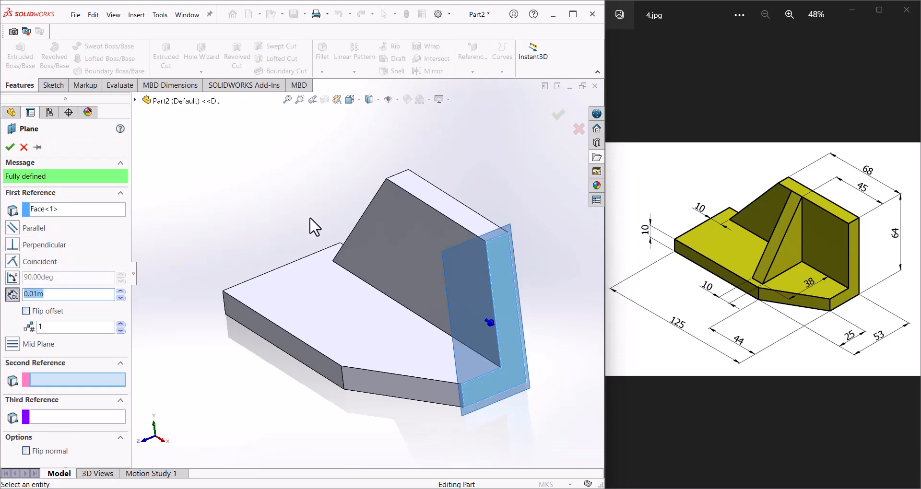
key(Return)
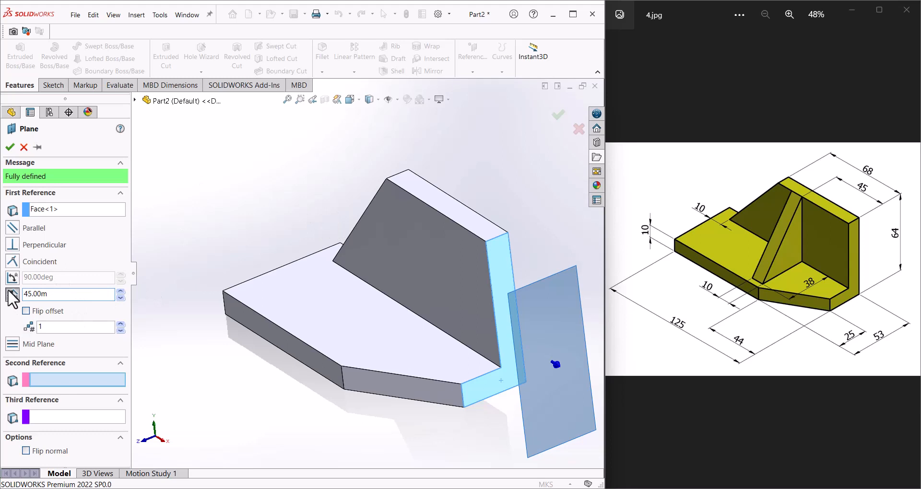
click(27, 314)
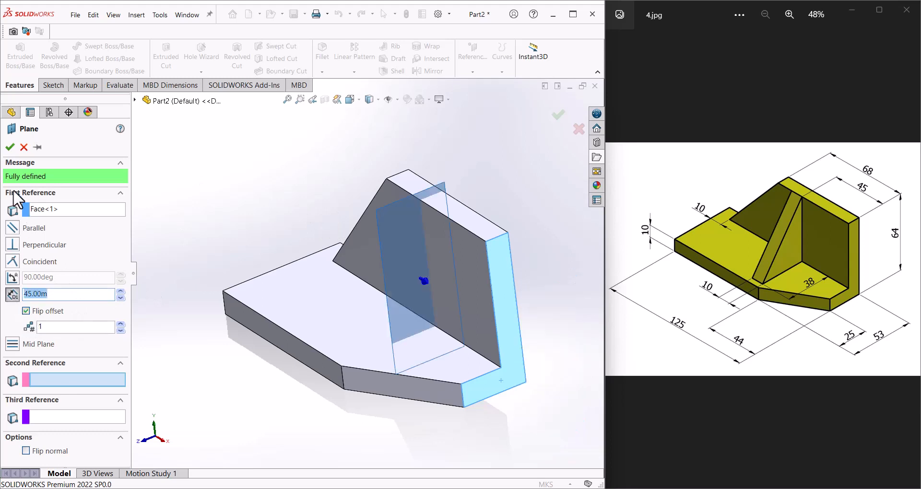
click(10, 148)
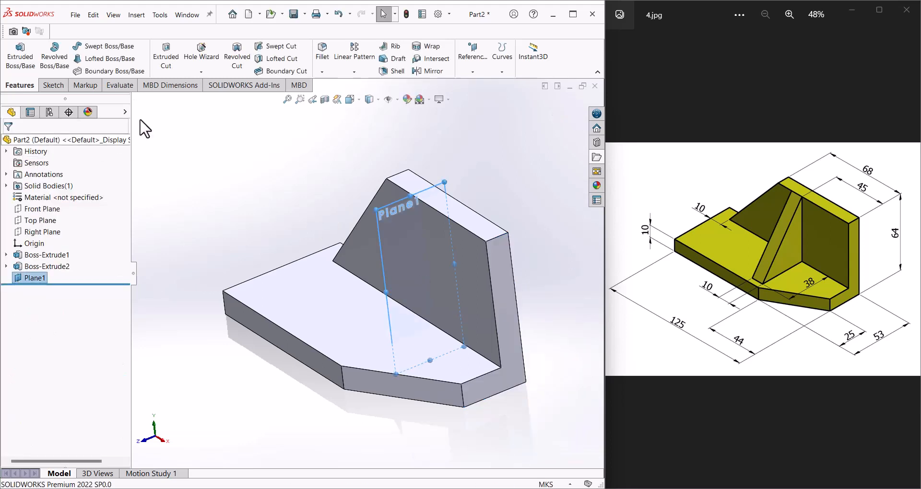
- Sketch a closed right triangle on the new plane, from the wall's upper inner corner down to the plate, with a 38 m base
click(42, 81)
click(15, 57)
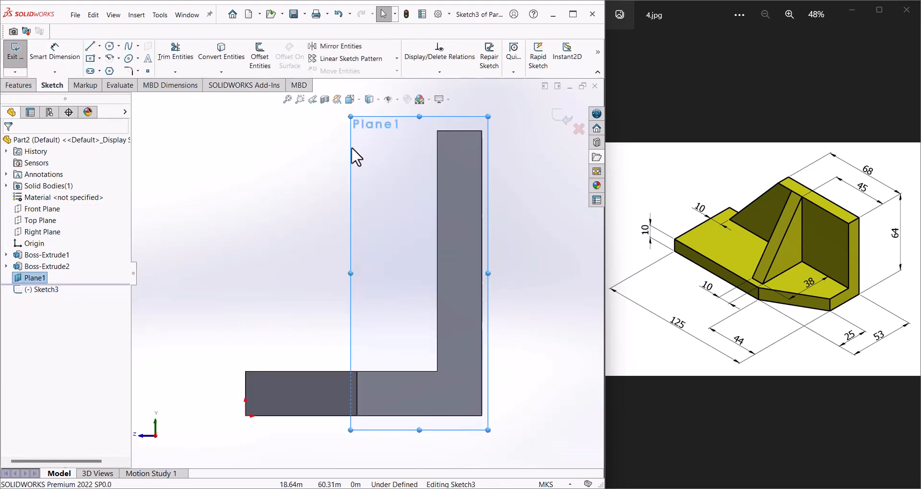
key(l)
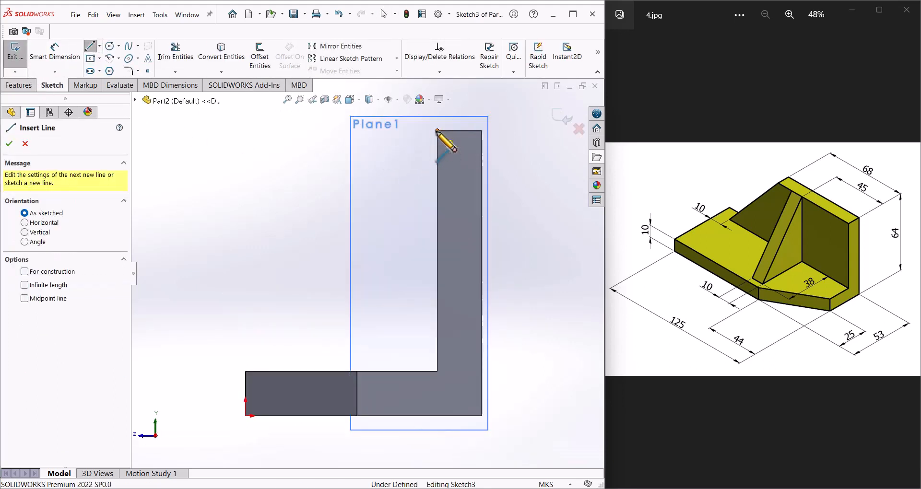
click(437, 130)
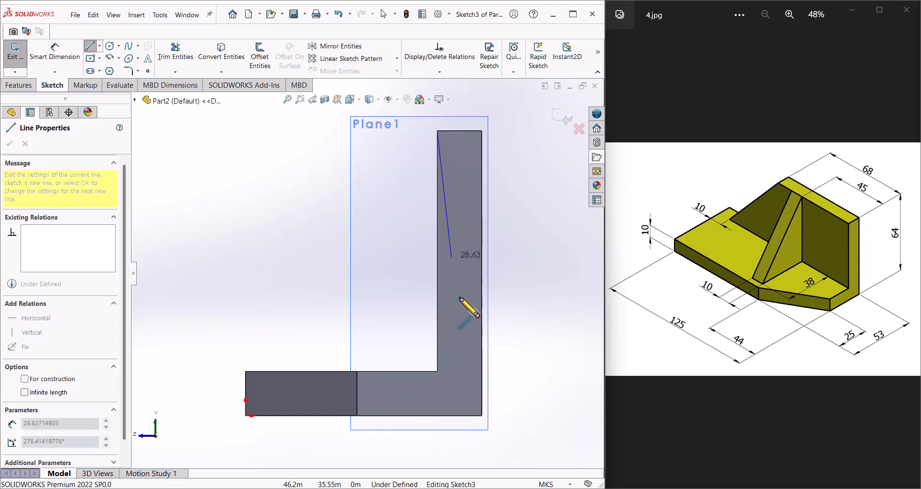
click(437, 372)
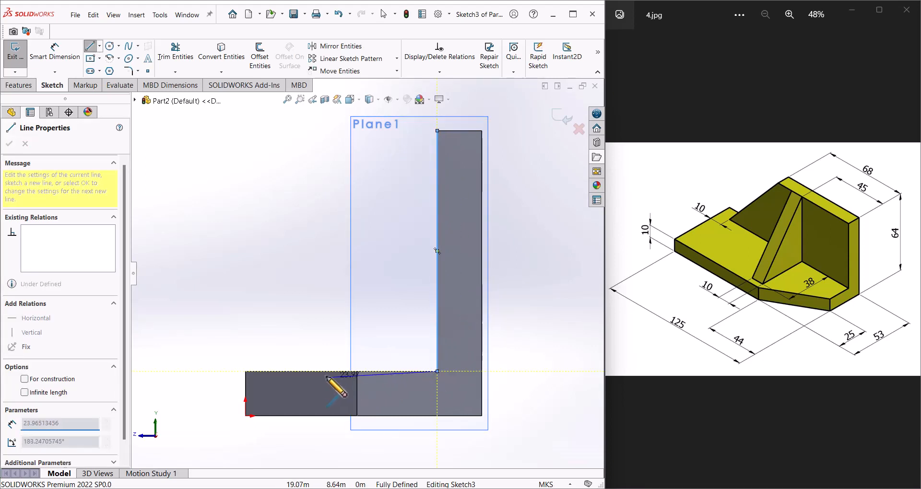
click(304, 372)
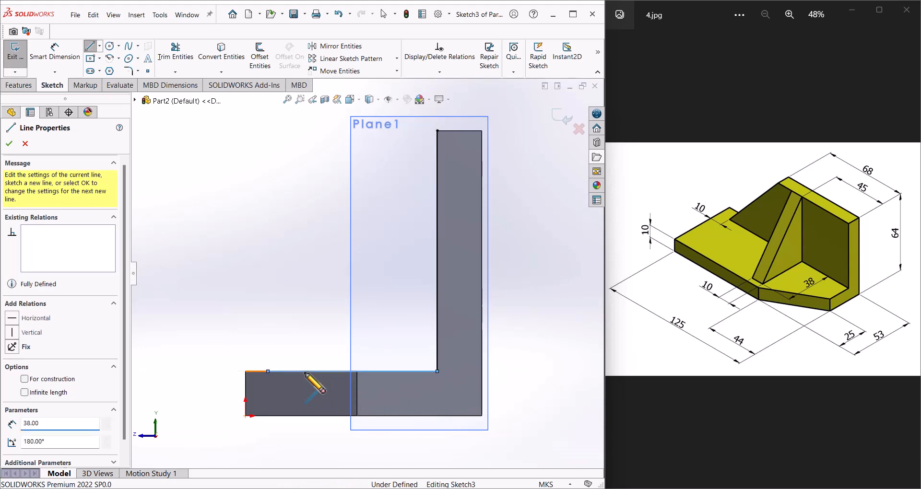
click(437, 130)
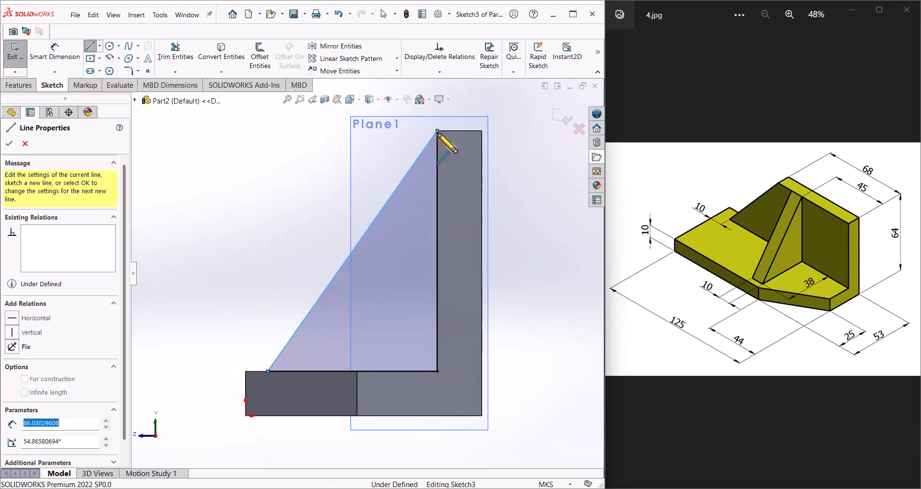
- Extrude the triangle as a rib with a blind depth of 10 m, reversing the direction away from the L-shaped end face
click(19, 85)
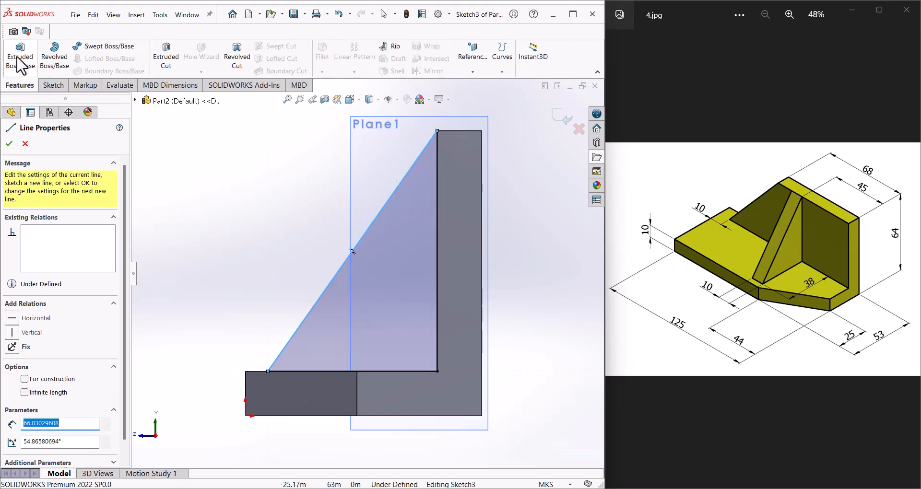
click(20, 62)
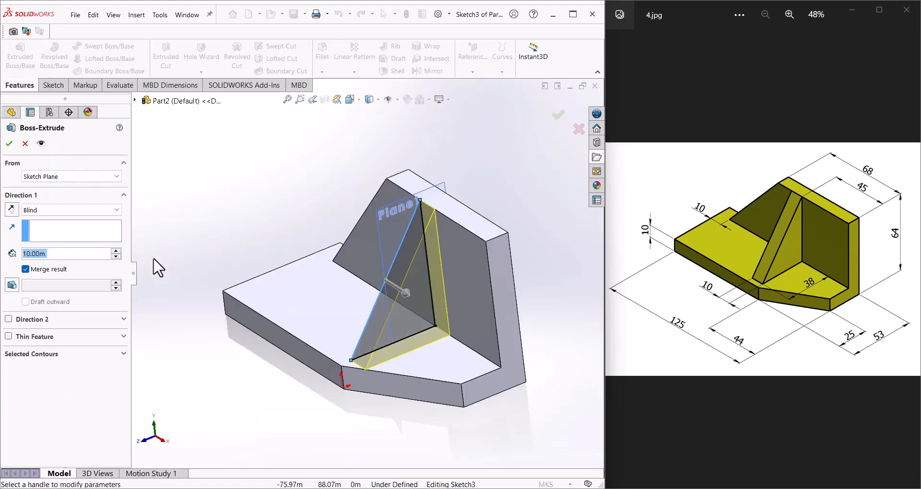
click(11, 209)
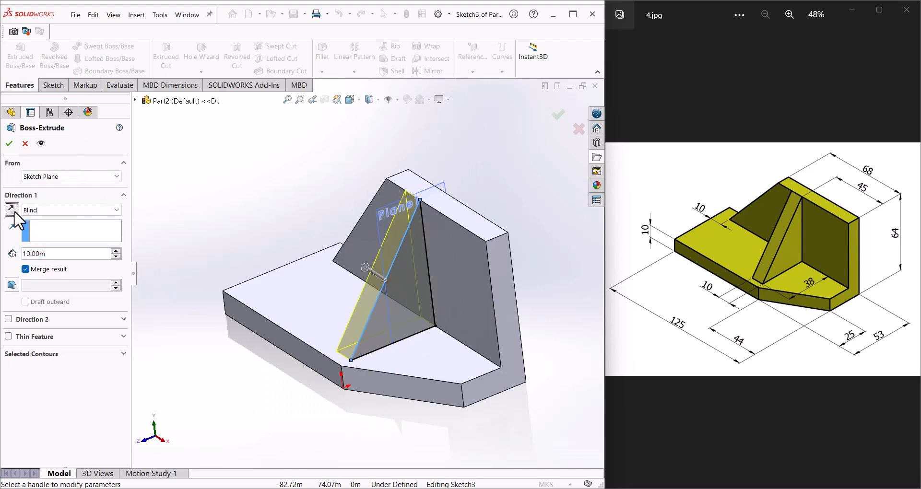
click(6, 147)
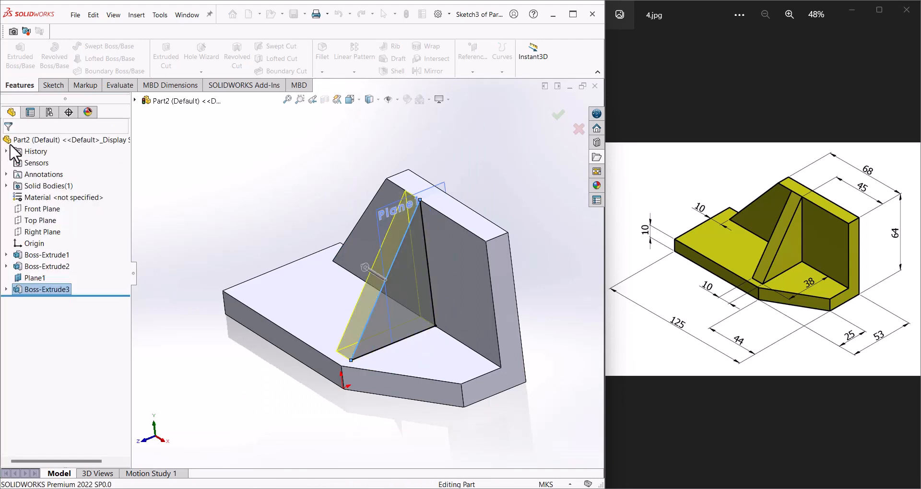
- Reopen the rib's sketch for editing and dimension the triangle's base line as 38 m
click(6, 290)
click(41, 301)
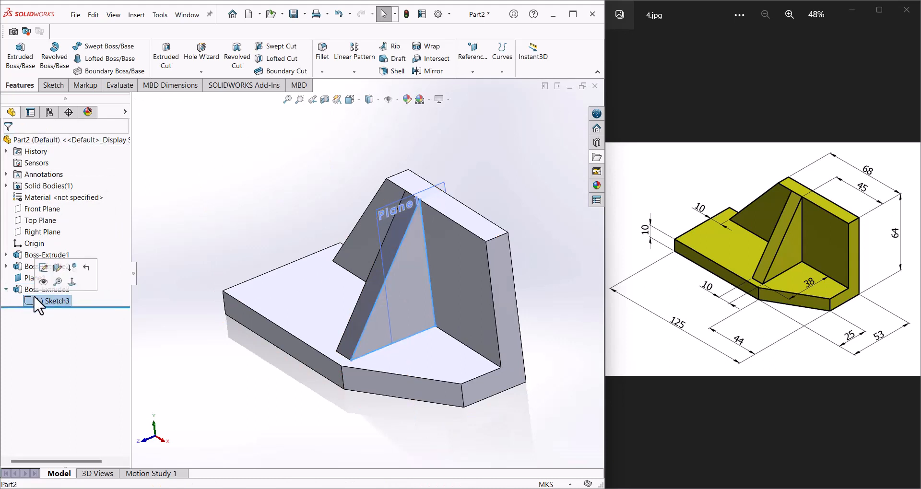
click(43, 268)
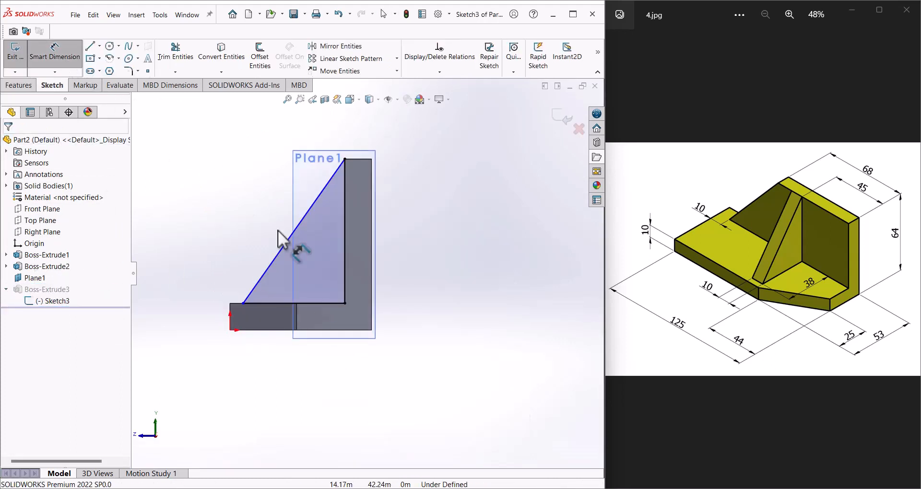
click(273, 303)
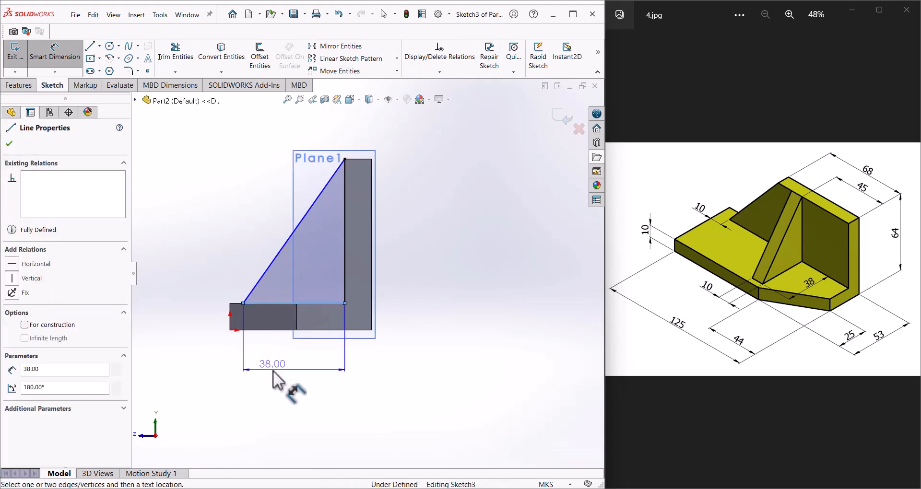
click(273, 373)
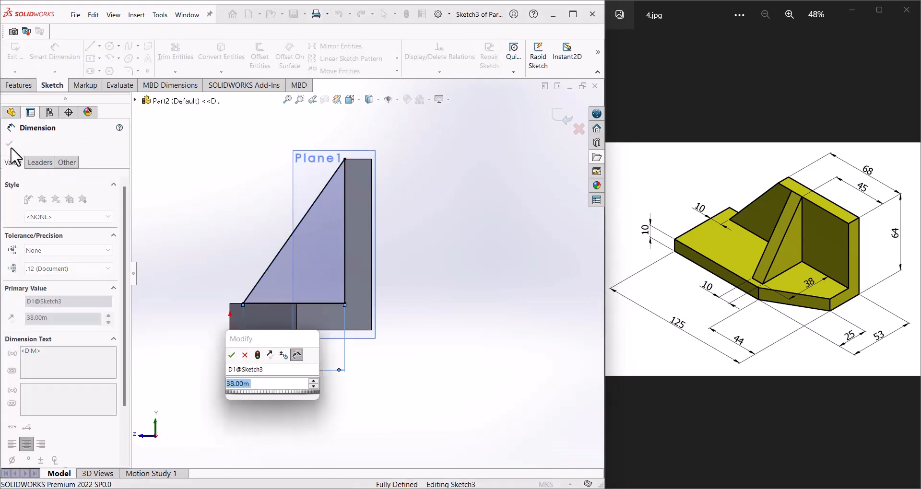
click(232, 355)
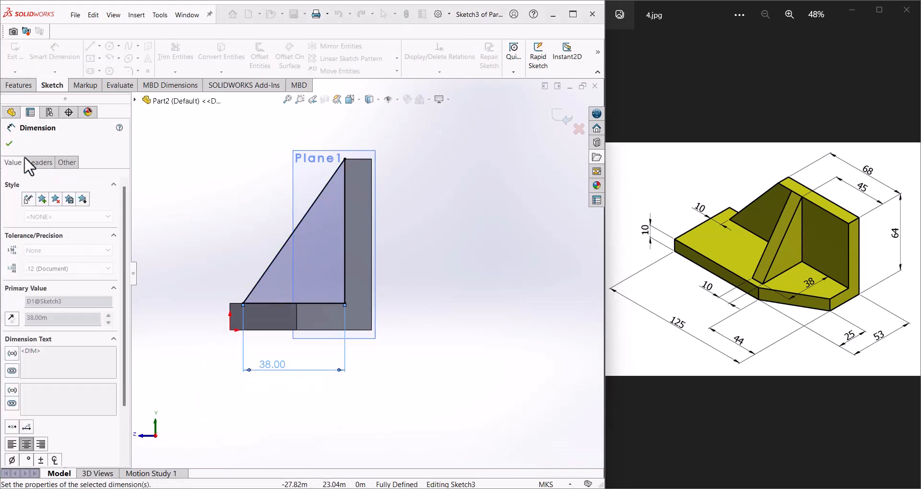
- Finish editing the rib's sketch, rebuild the rib, and hide the offset reference plane
click(10, 144)
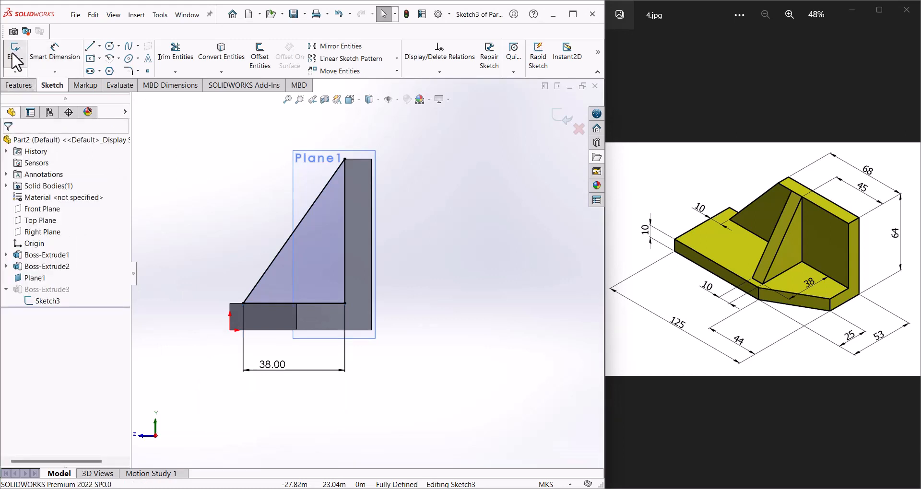
click(13, 55)
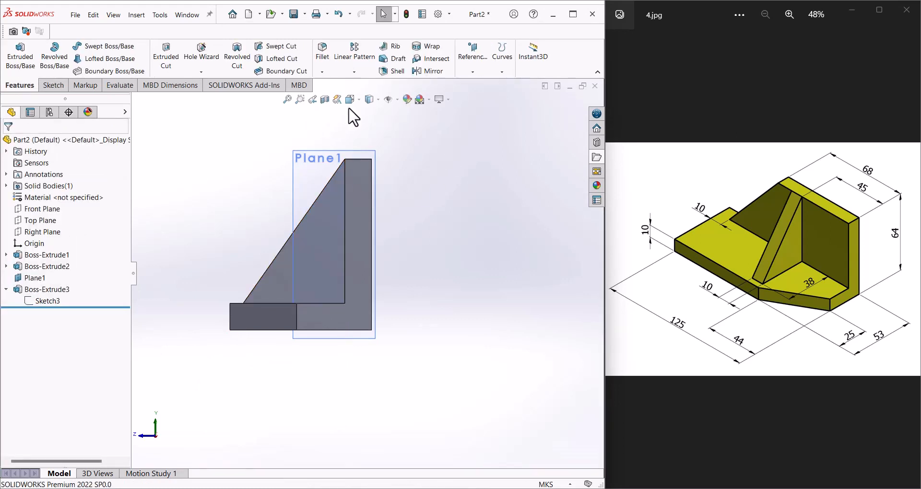
click(19, 278)
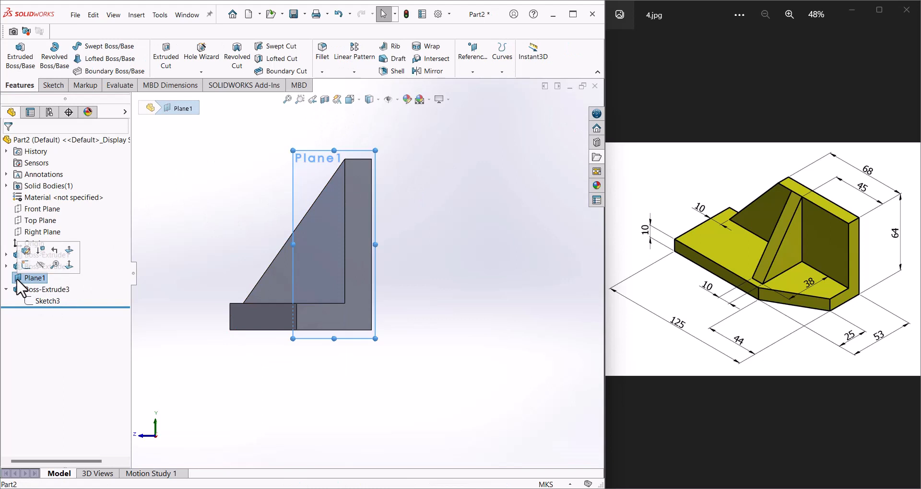
click(40, 265)
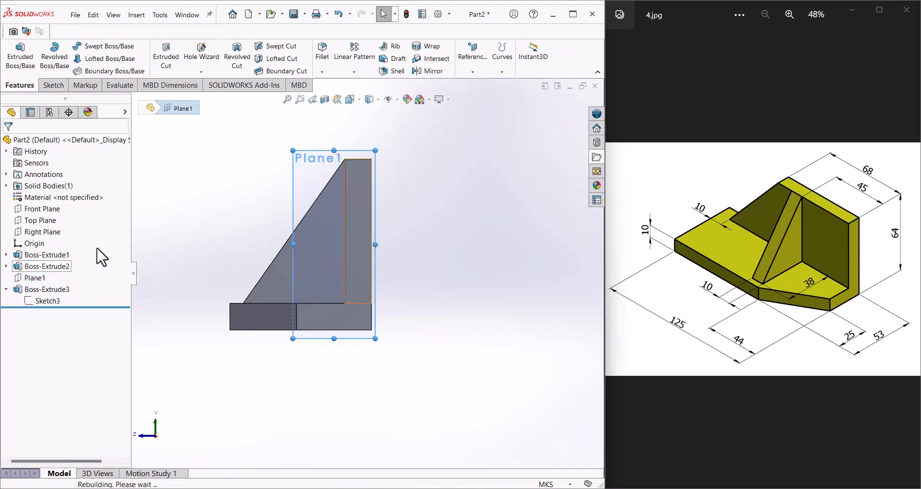
- Apply a golden yellow colour to the whole part, similar to the bracket in the reference drawing
click(359, 100)
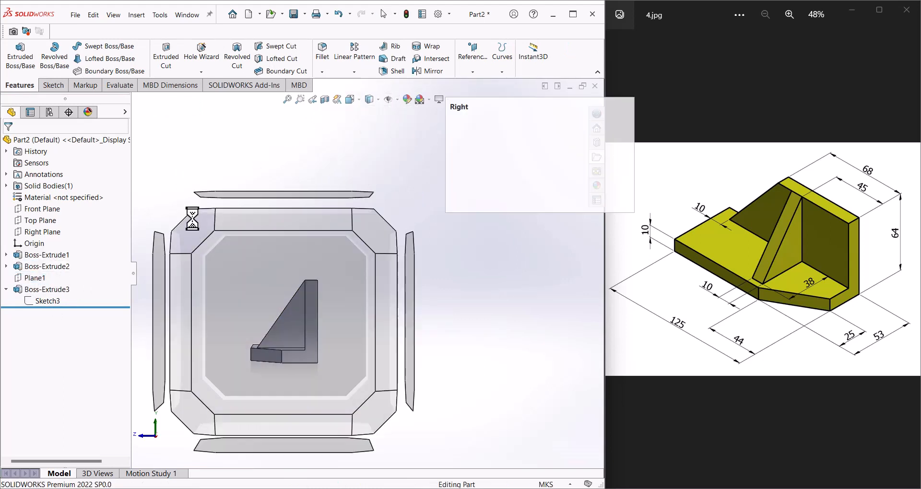
middle_drag(177, 172, 286, 226)
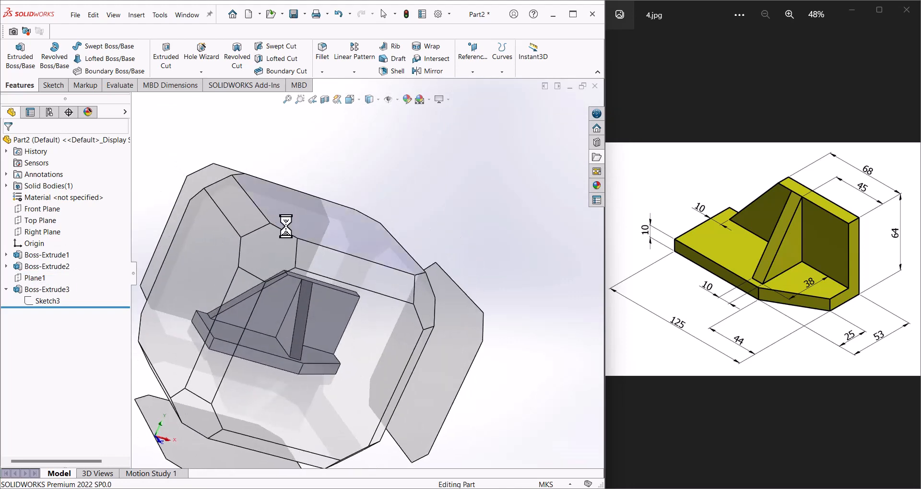
click(267, 243)
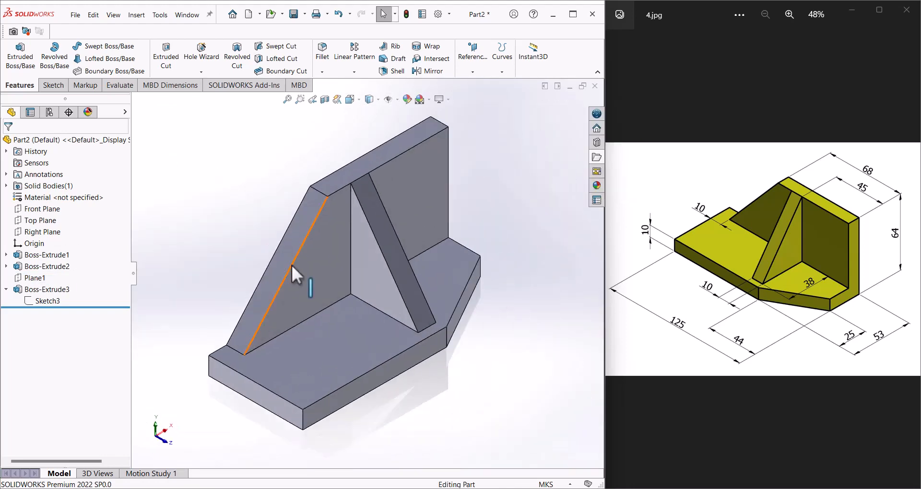
click(369, 100)
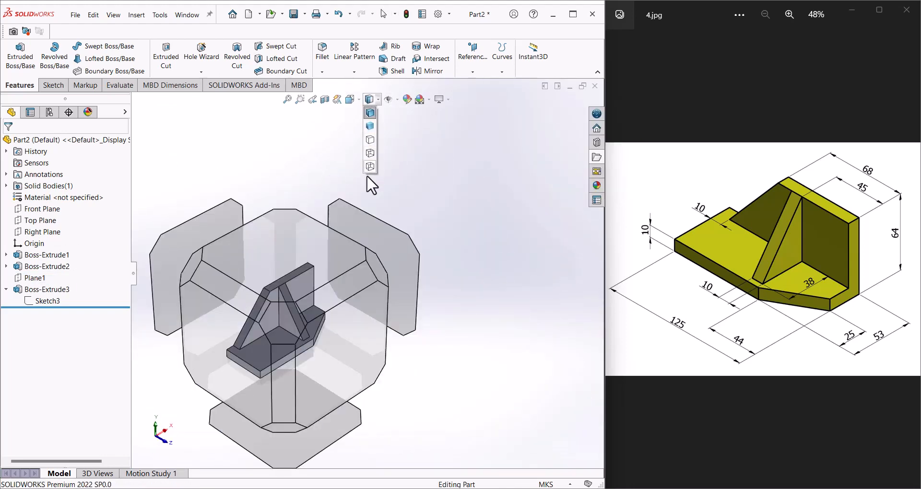
click(376, 266)
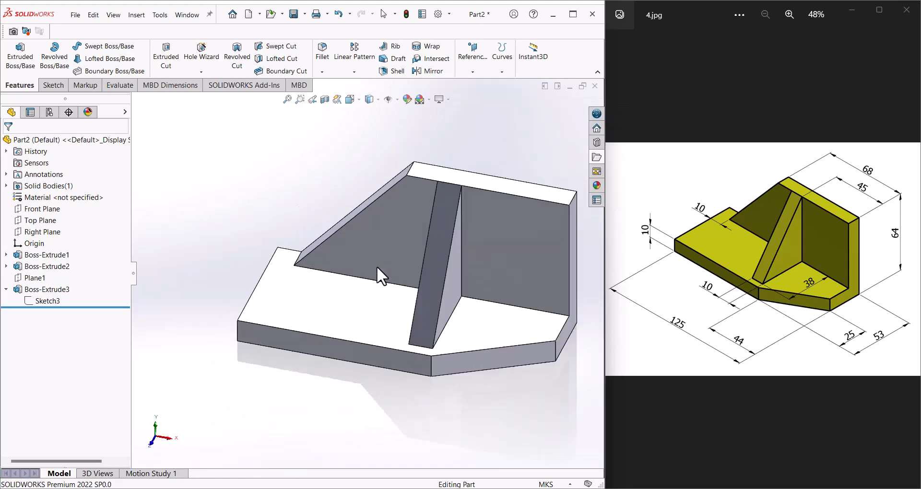
click(408, 98)
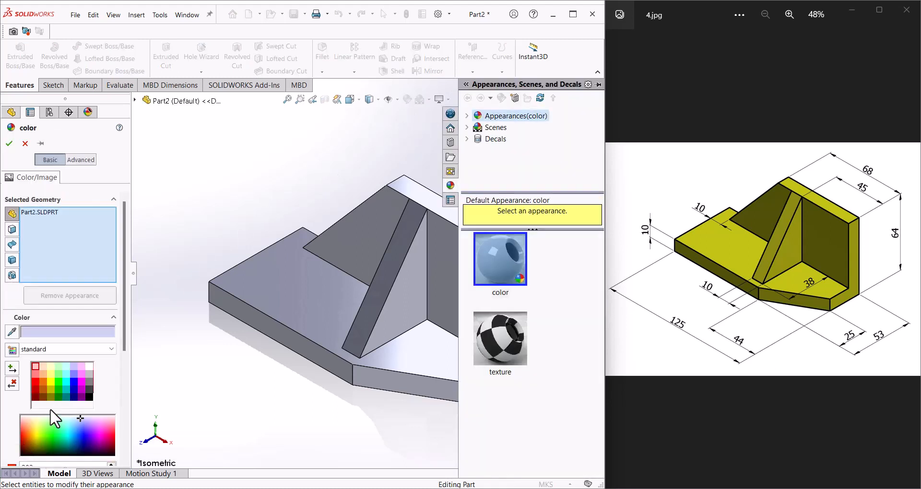
click(37, 423)
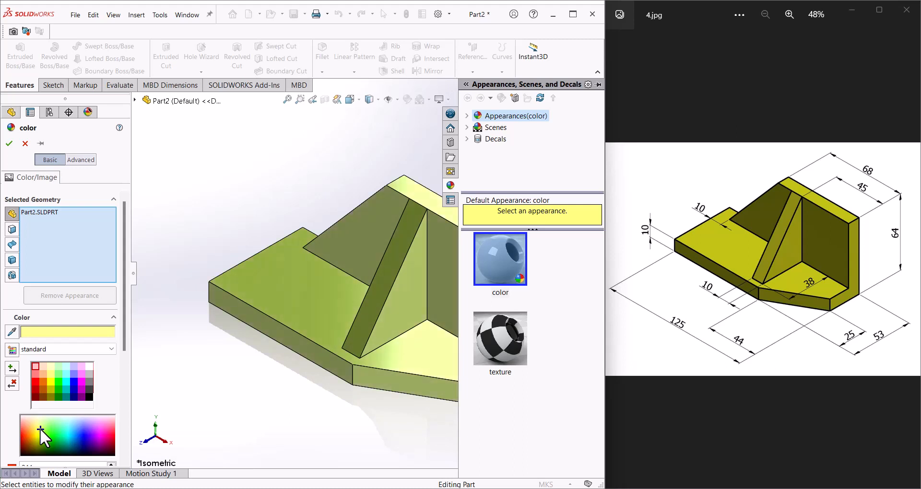
click(40, 430)
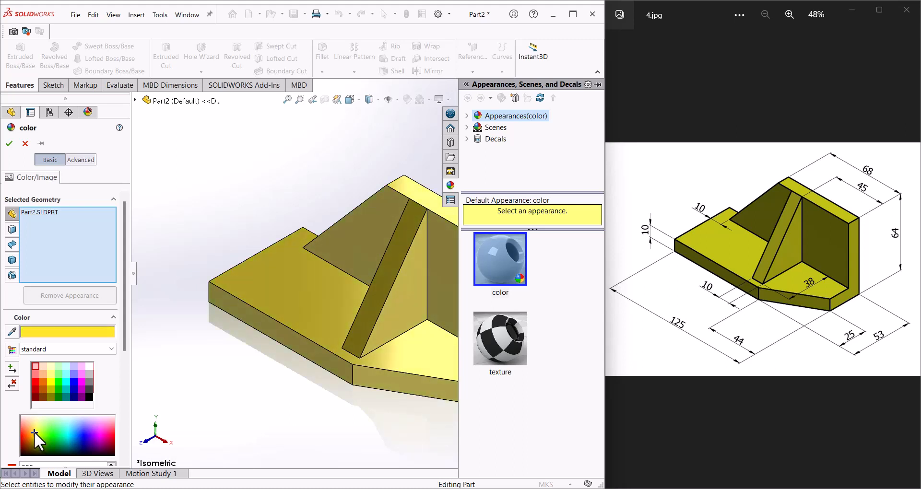
click(183, 393)
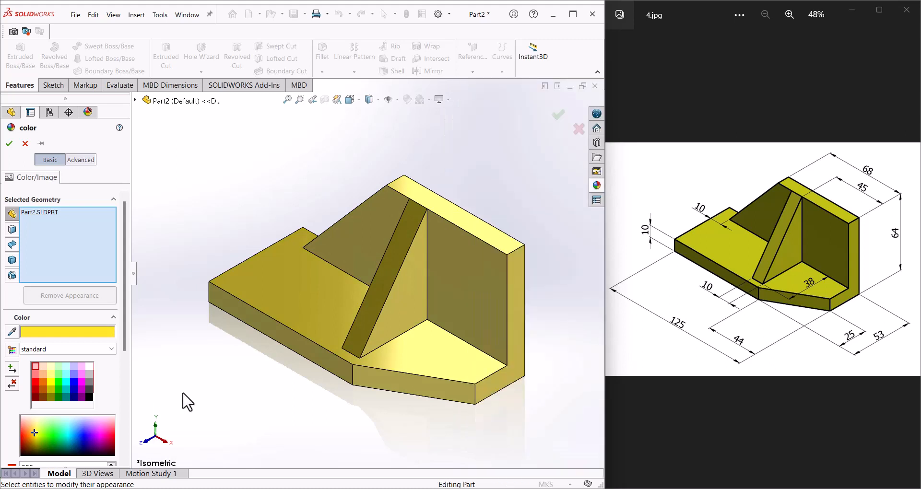
click(556, 119)
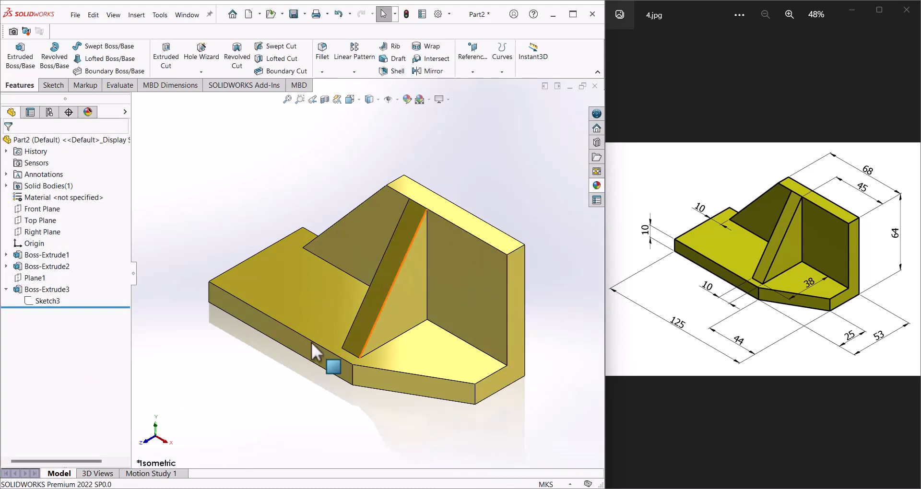